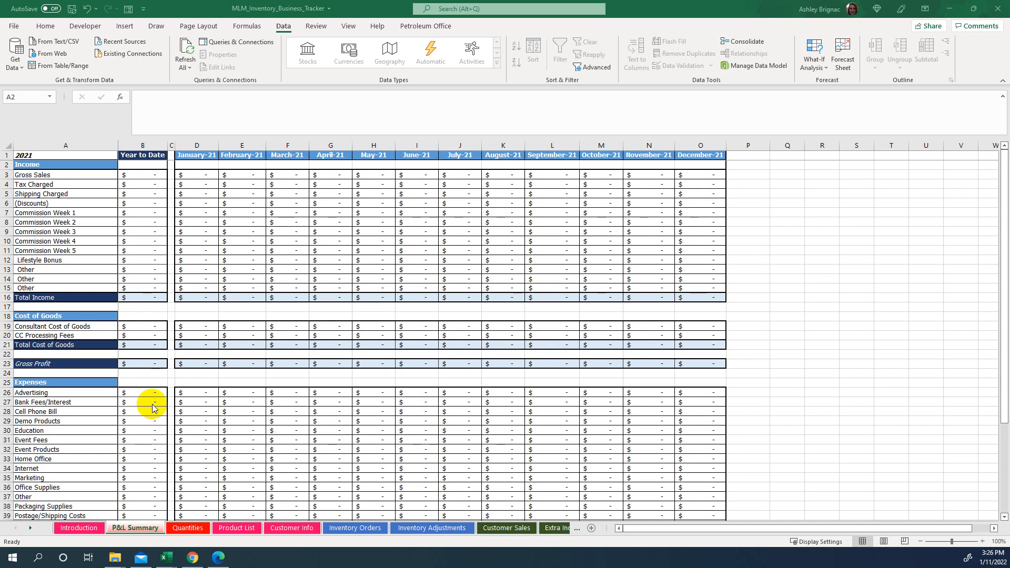
- Set the year in cell A1 of the P&L Summary sheet to 2022
click(23, 155)
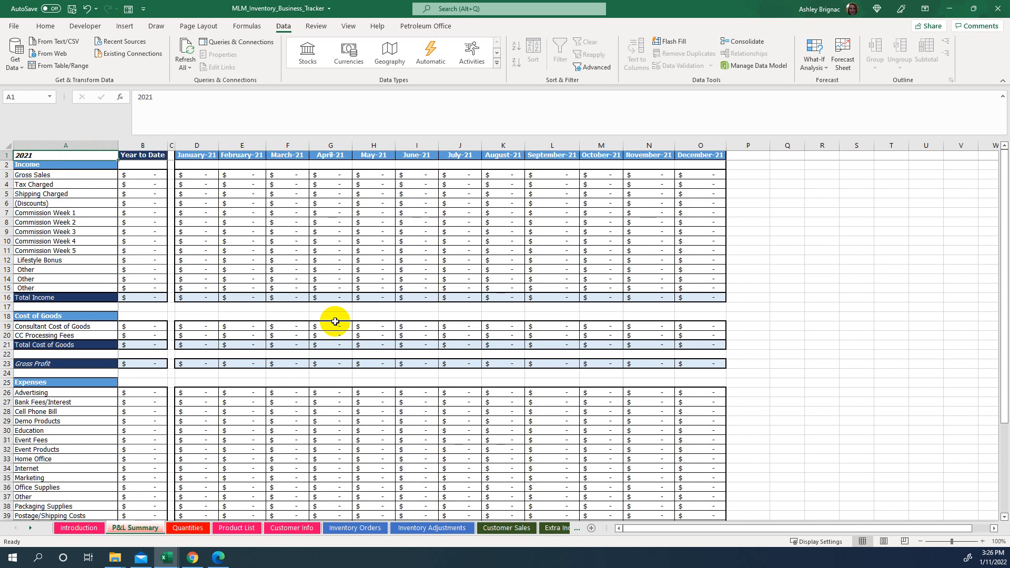
text(20)
key(Return)
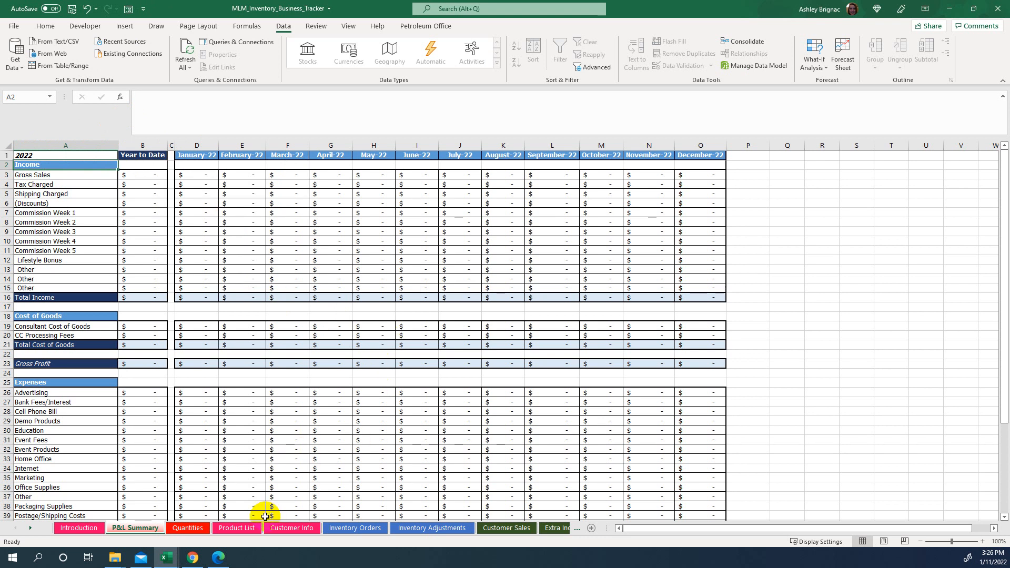
- Open Product List in the new tracker, and copy columns A to C of the sample workbook's Product List
click(238, 528)
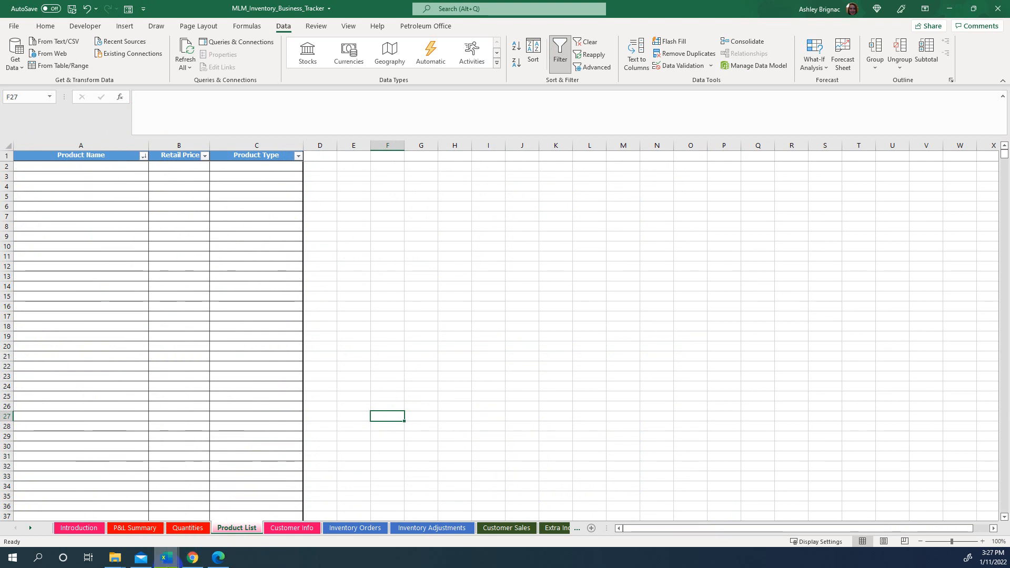
mouse_move(166, 558)
click(134, 541)
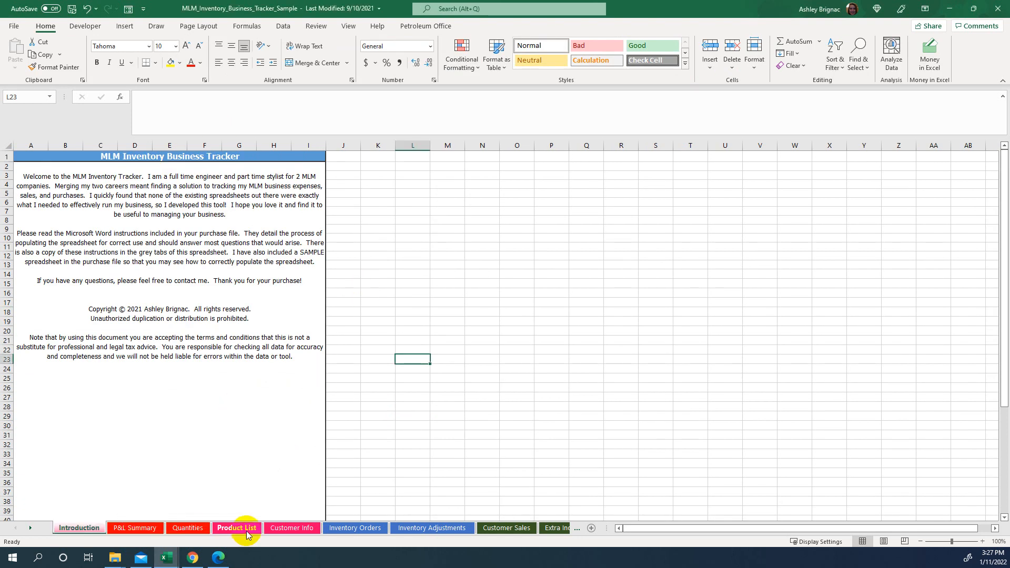
click(246, 529)
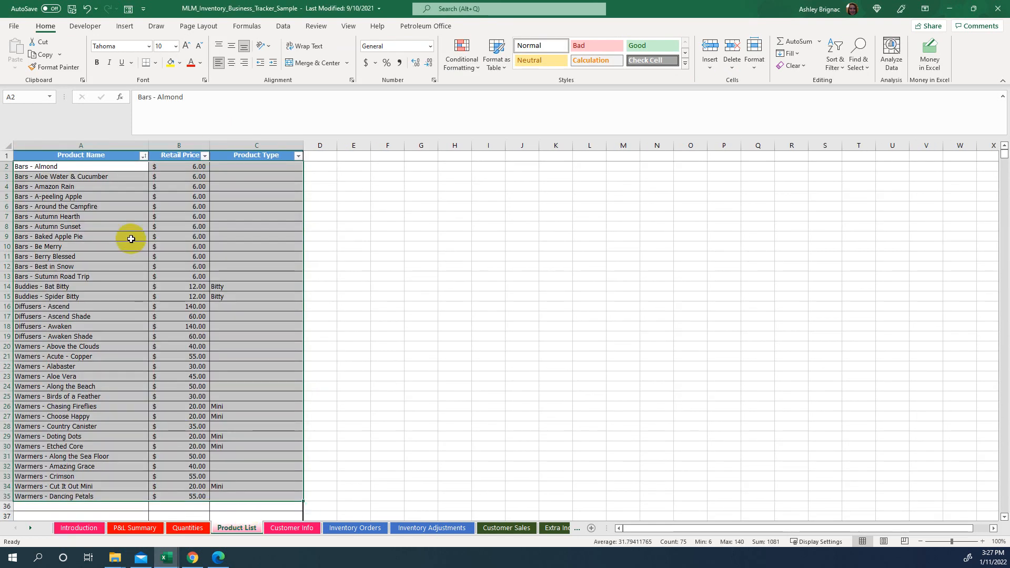
click(131, 239)
click(94, 143)
click(252, 186)
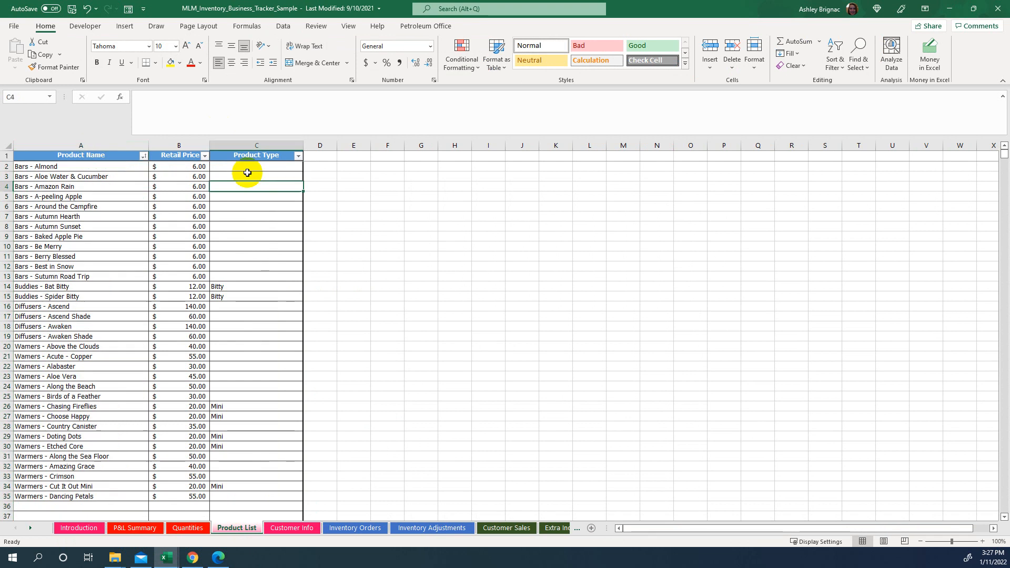
drag(120, 150, 293, 153)
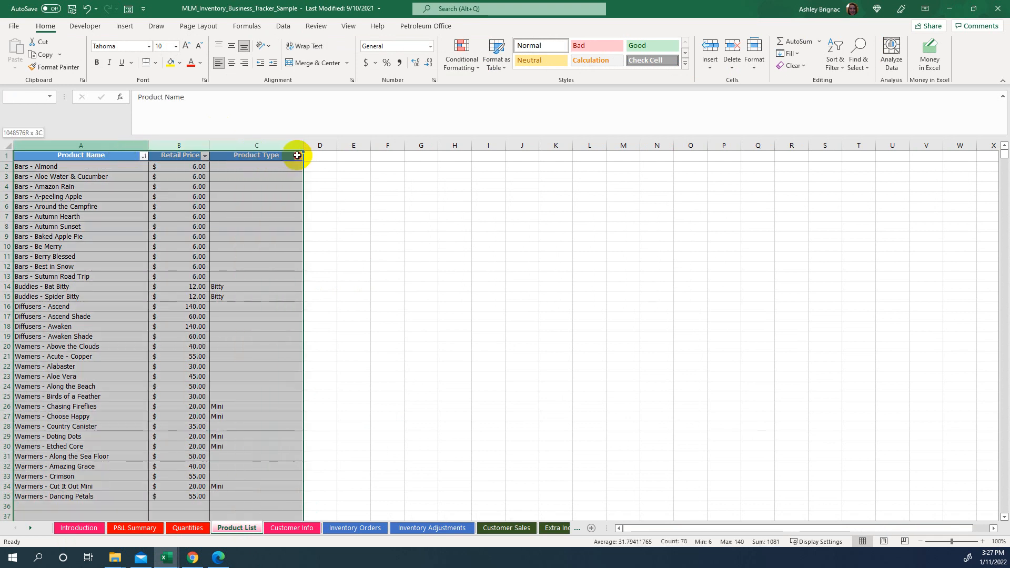
right_click(168, 253)
click(226, 274)
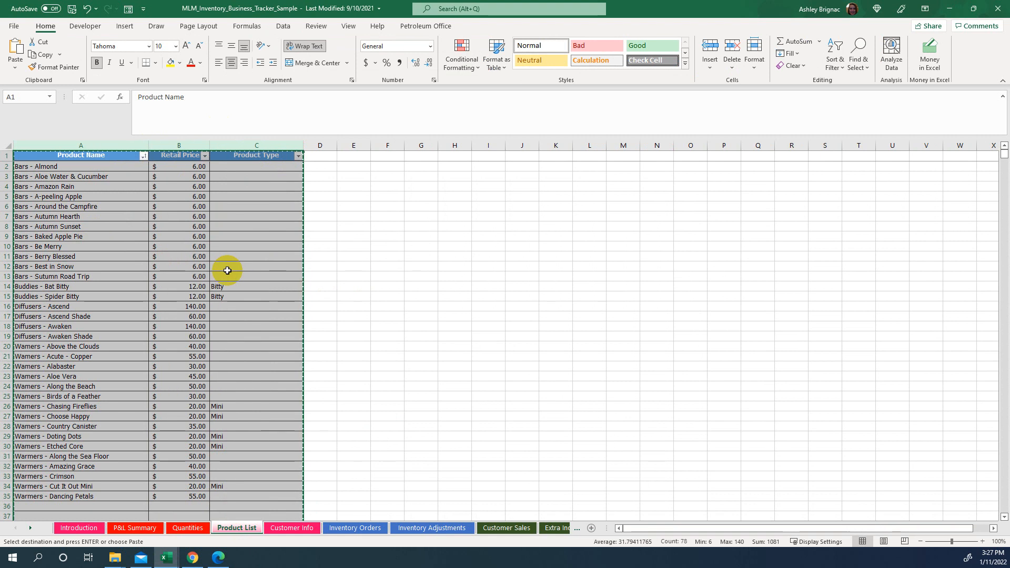
- Paste the copied product columns as values into the new tracker's Product List, starting at column A
mouse_move(164, 561)
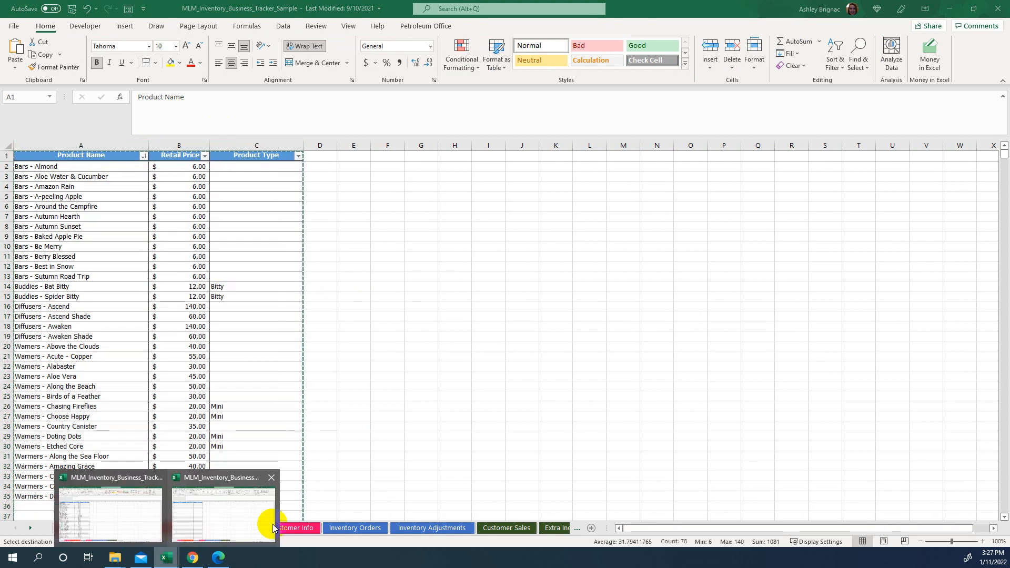
click(219, 519)
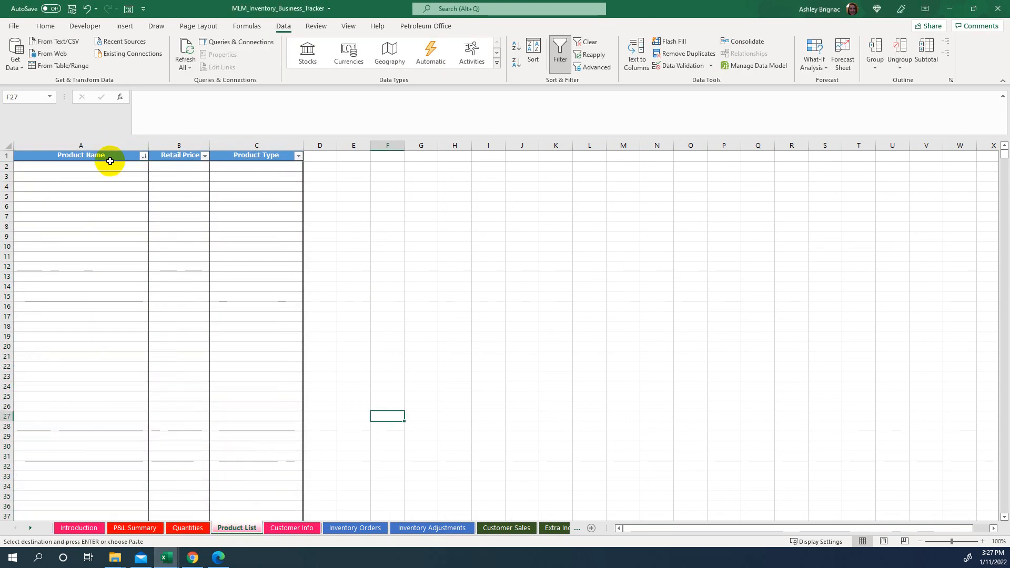
right_click(106, 140)
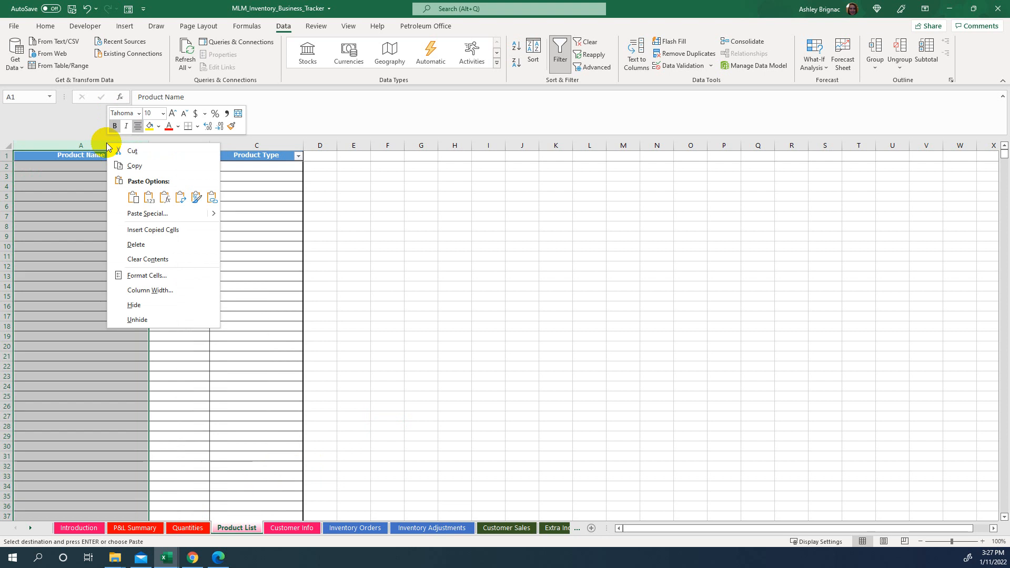
click(150, 199)
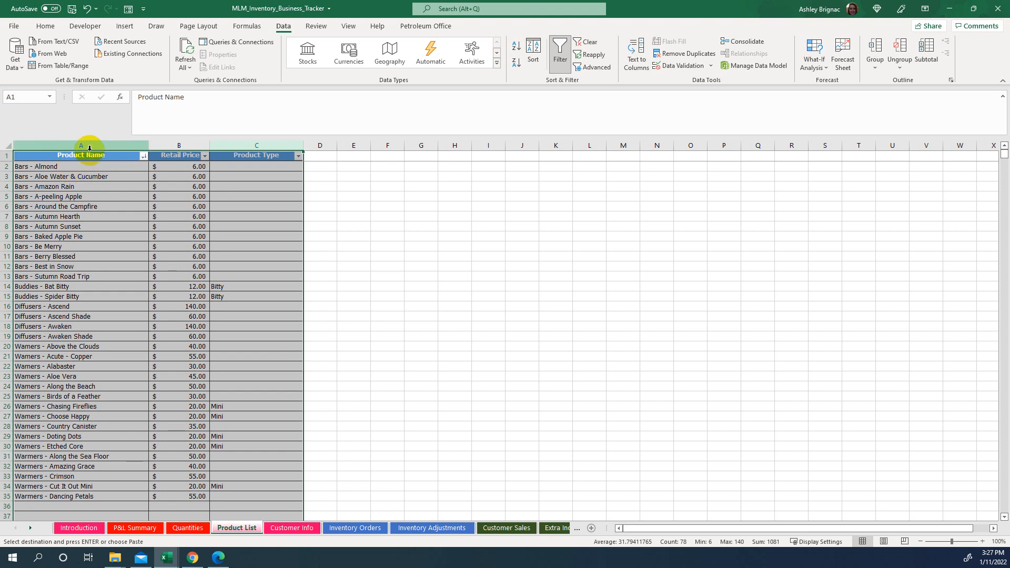
click(97, 168)
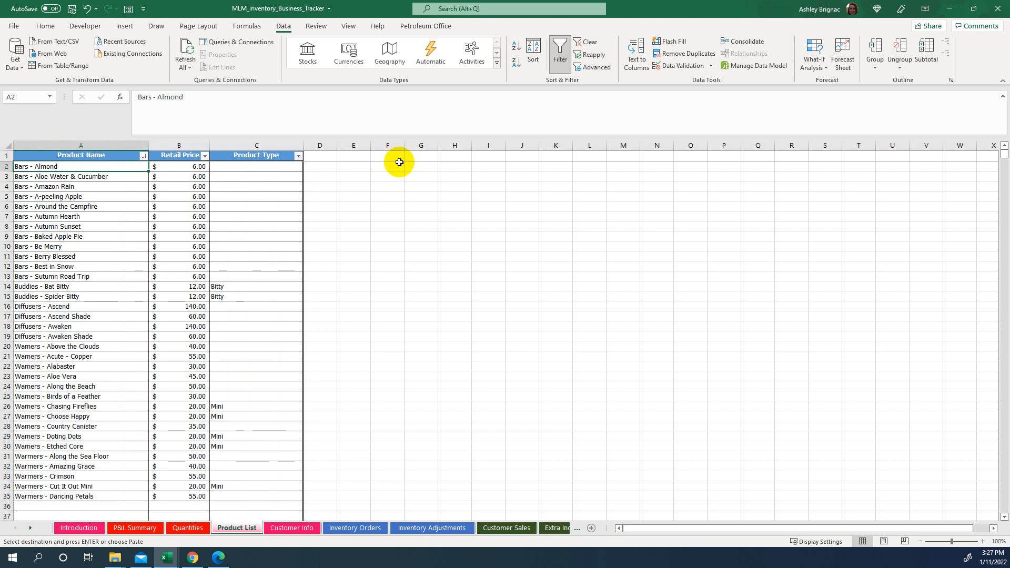
- Check the product names, retail prices and available quantities on the new tracker's Quantities sheet
click(188, 529)
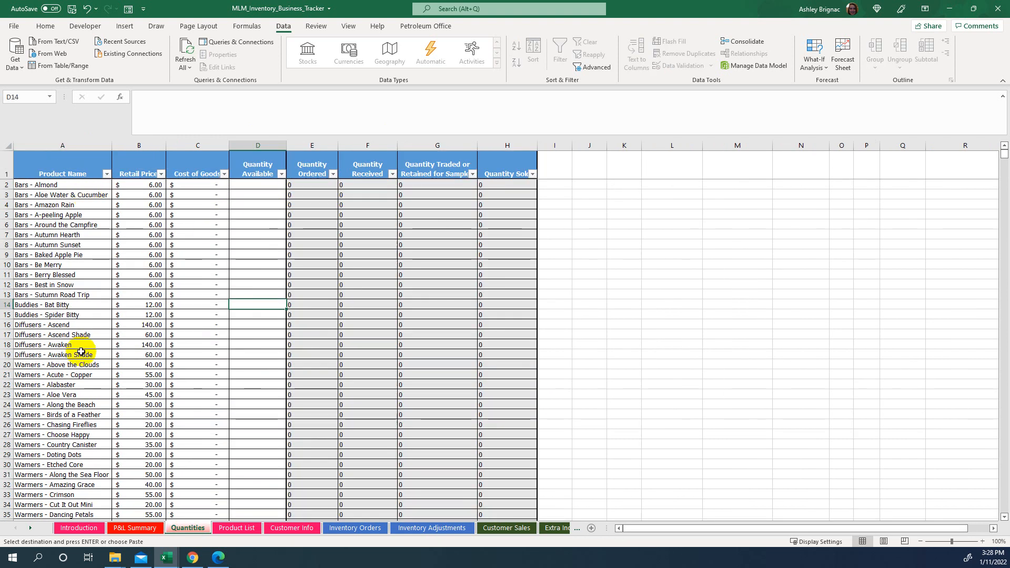
scroll(227, 431, down, 4)
scroll(255, 444, up, 4)
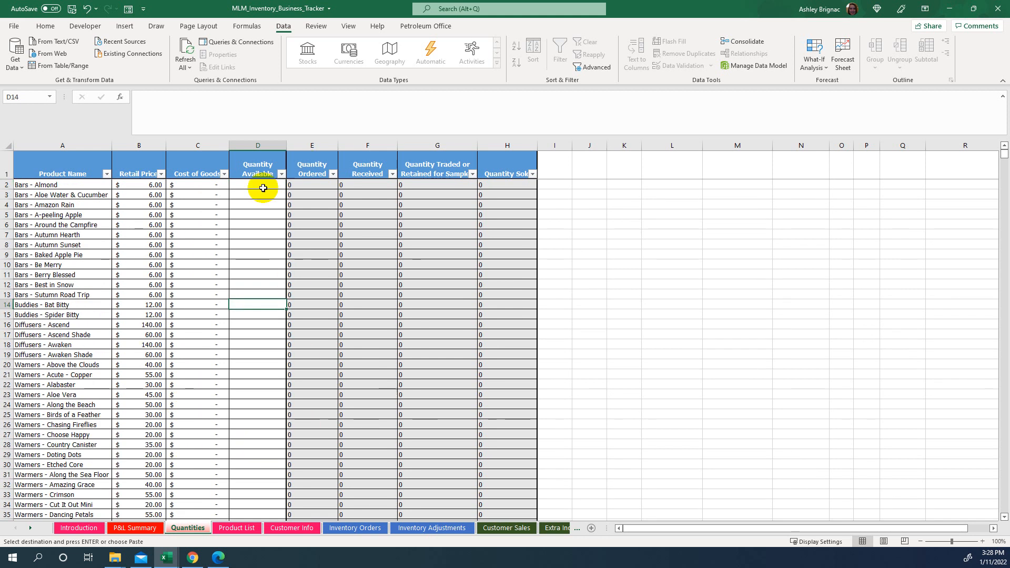
scroll(262, 502, down, 4)
scroll(263, 502, up, 4)
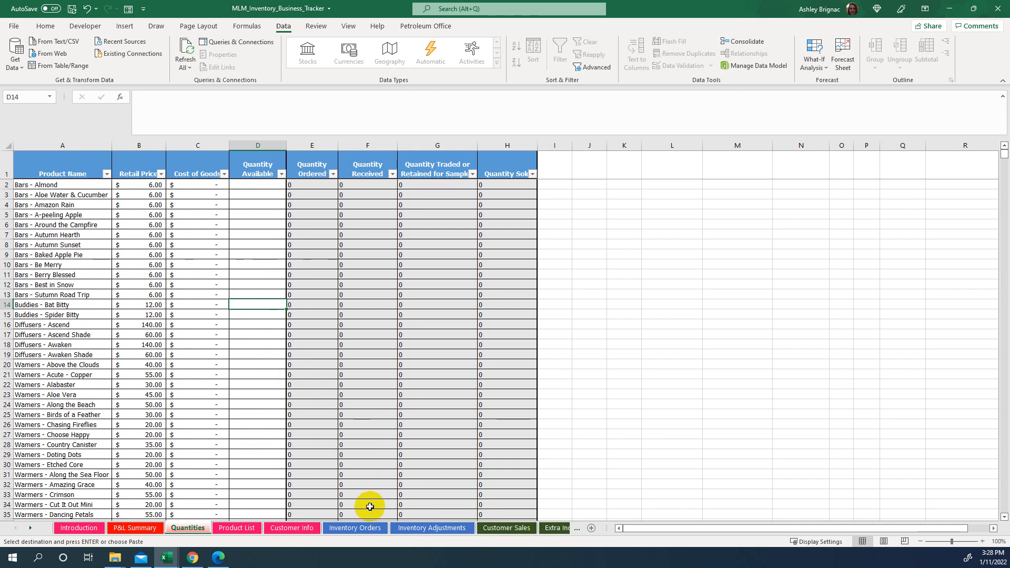
- Open the new tracker's Inventory Orders sheet, and filter blanks out of Quantity Available on the sample workbook's Quantities sheet
click(358, 531)
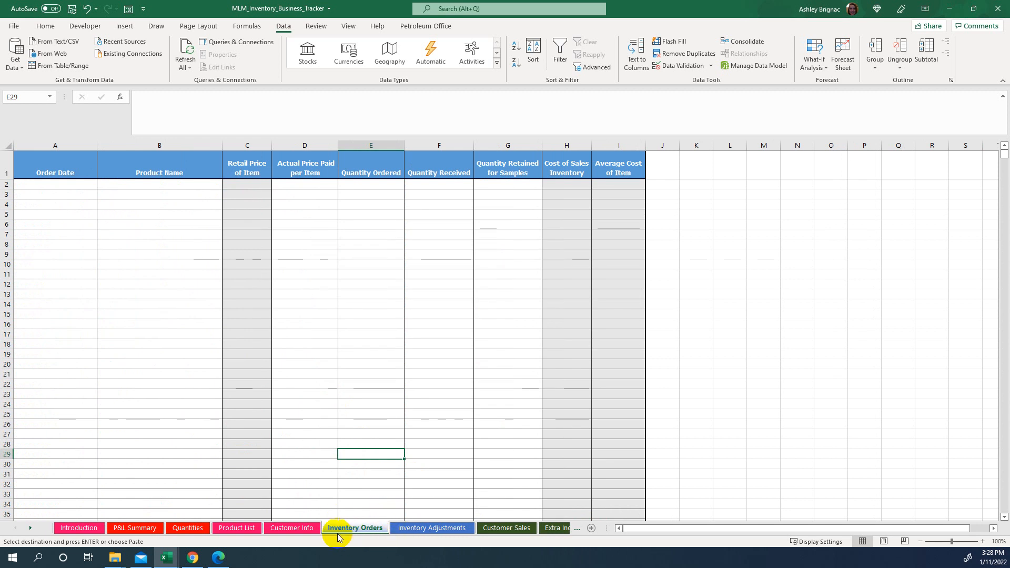
mouse_move(167, 557)
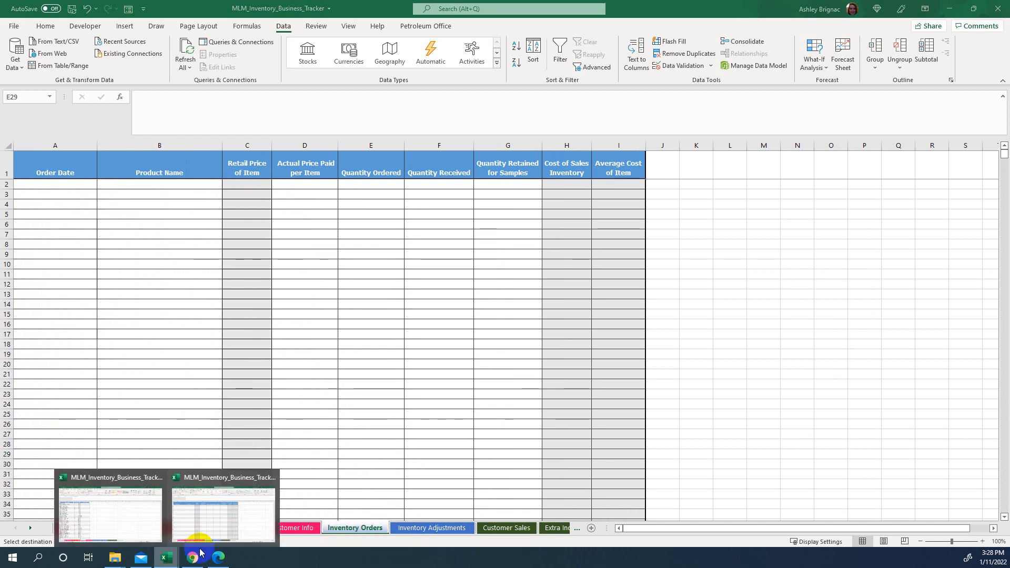
click(128, 500)
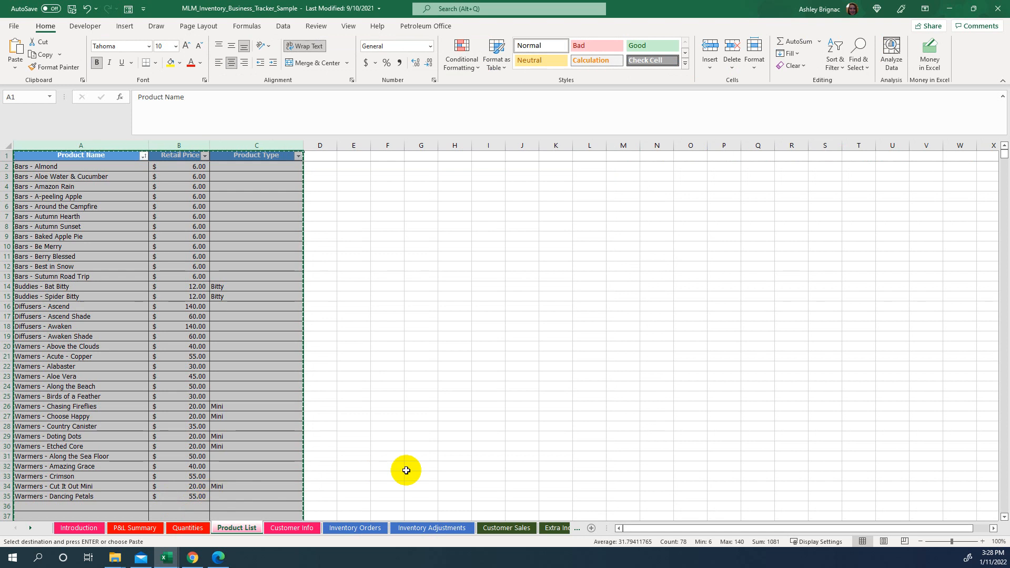
click(406, 470)
click(188, 527)
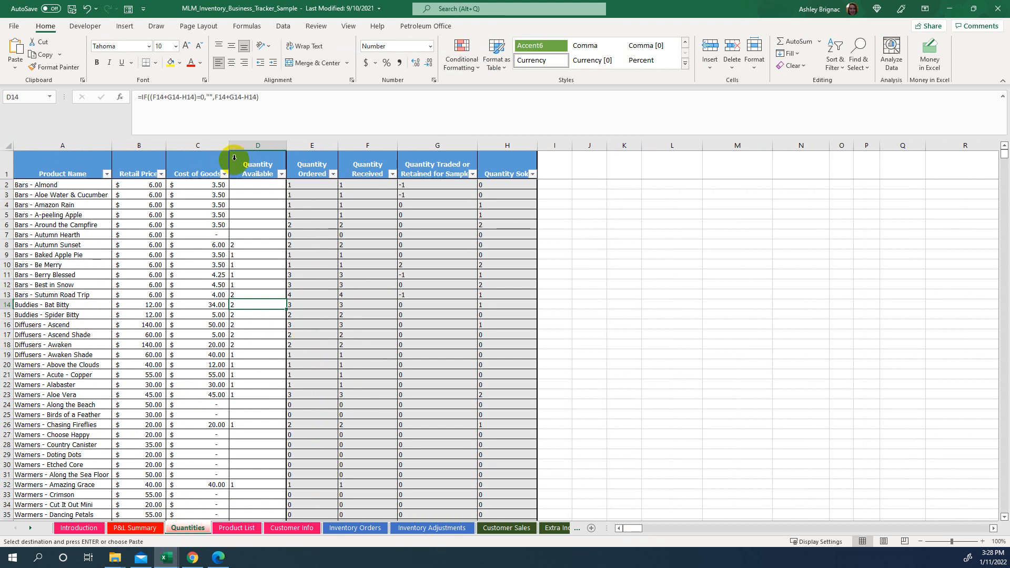
click(282, 174)
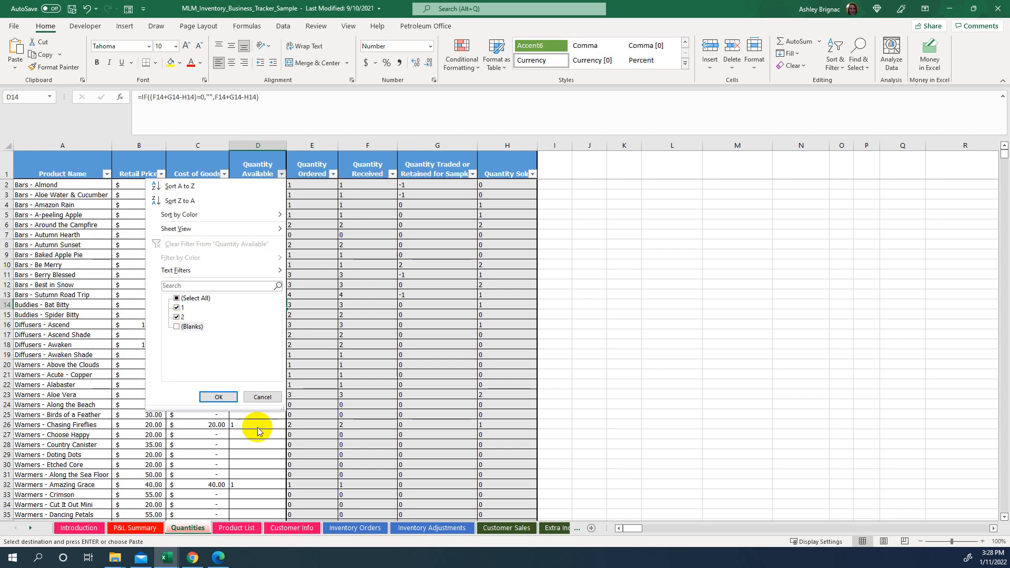
click(217, 396)
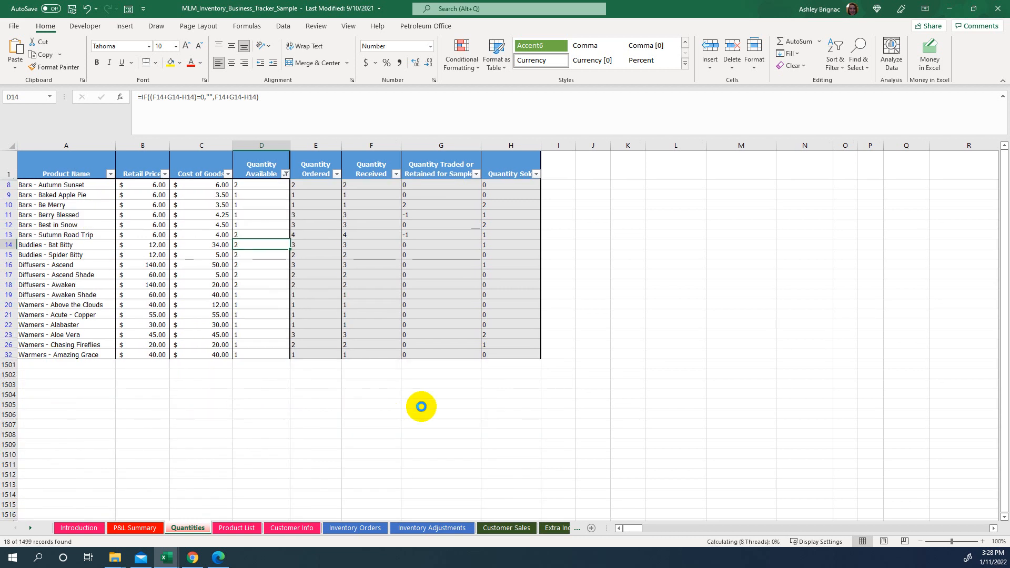
click(271, 423)
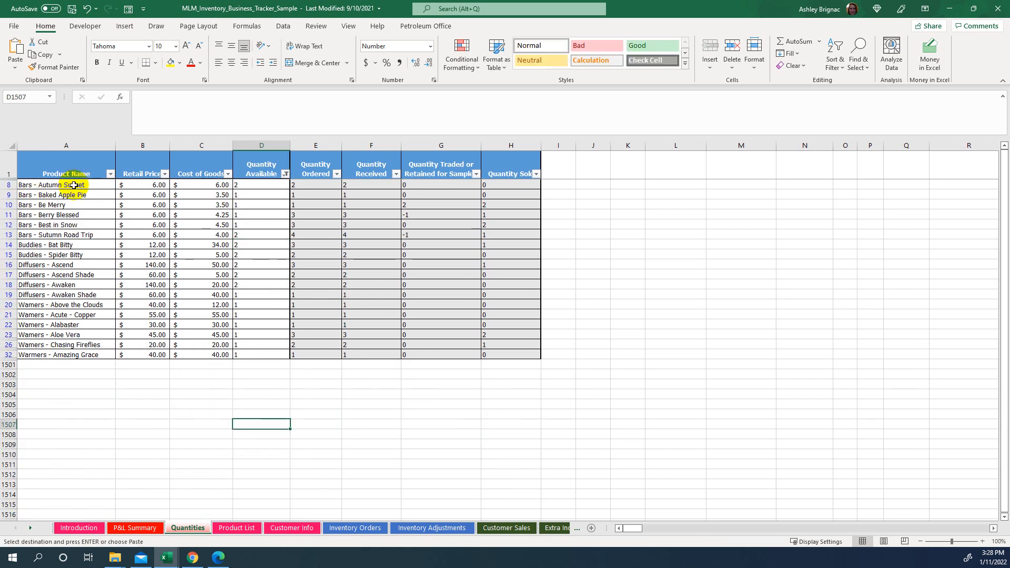
- Copy the filtered product names from Bars - Autumn Sunset through Warmers - Amazing Grace
drag(40, 183, 51, 357)
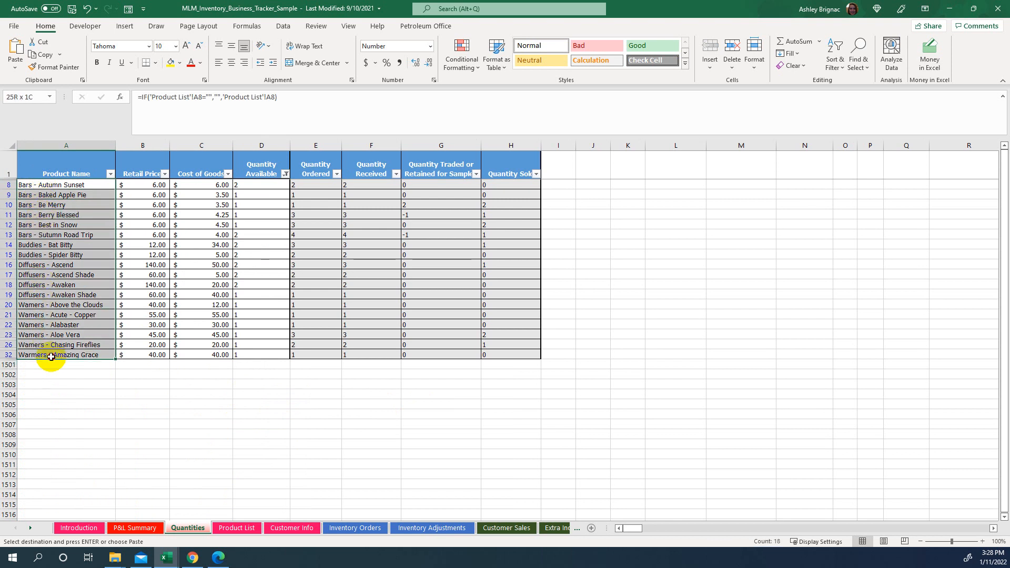
right_click(54, 301)
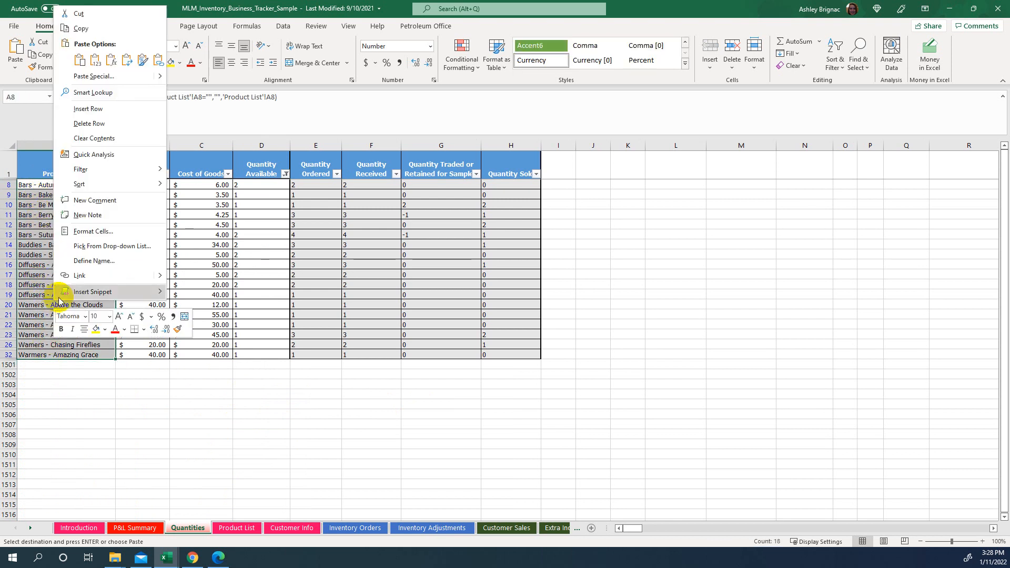
click(81, 28)
- Paste the product names as values into the new tracker's Inventory Orders sheet, starting at cell B2
mouse_move(164, 562)
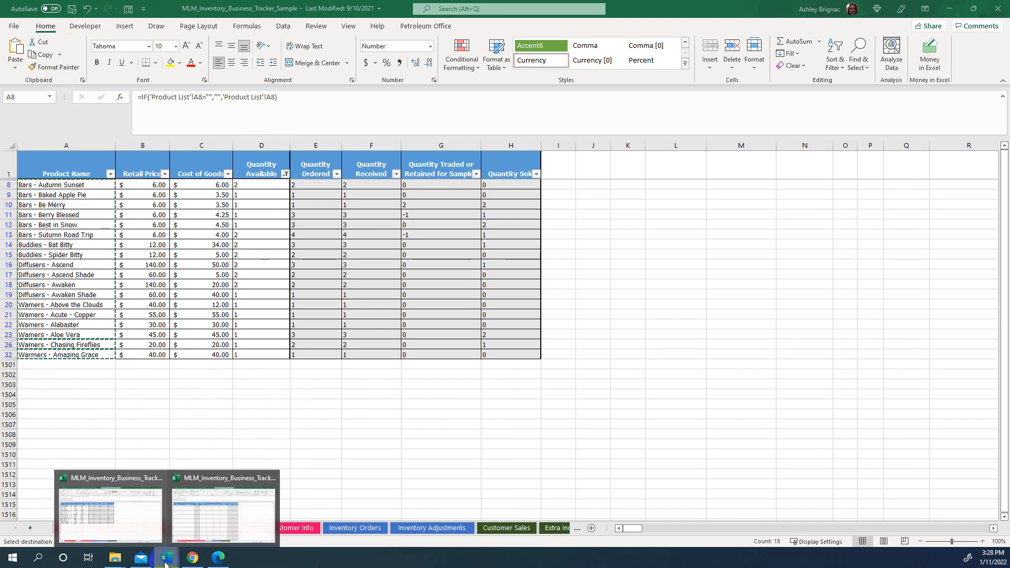
click(225, 522)
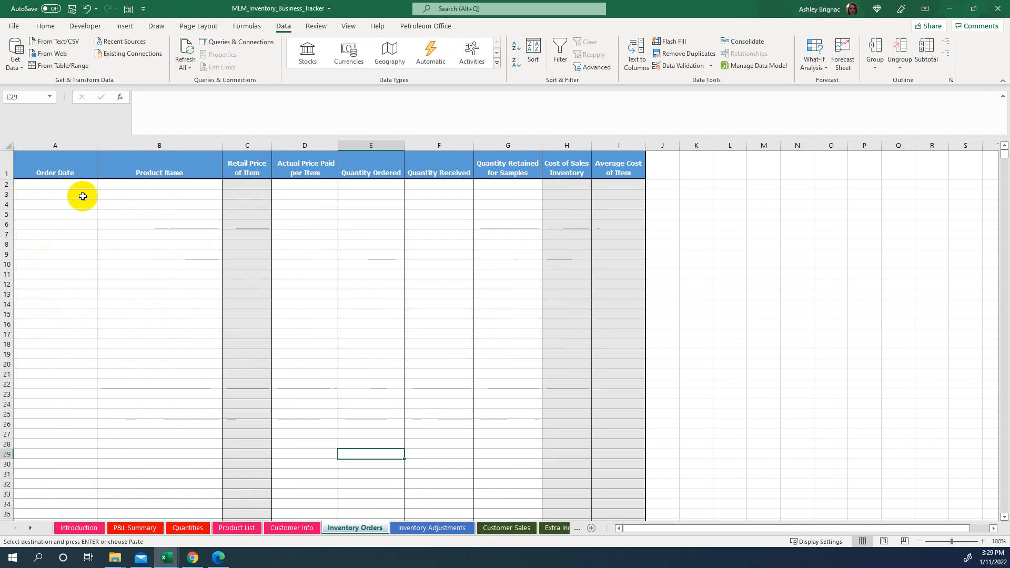
click(139, 183)
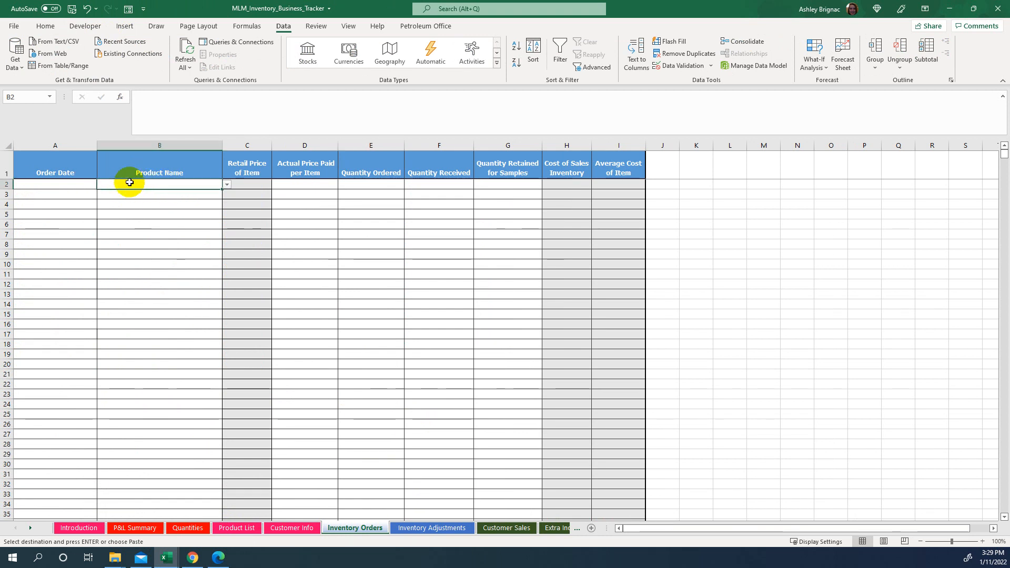
right_click(125, 184)
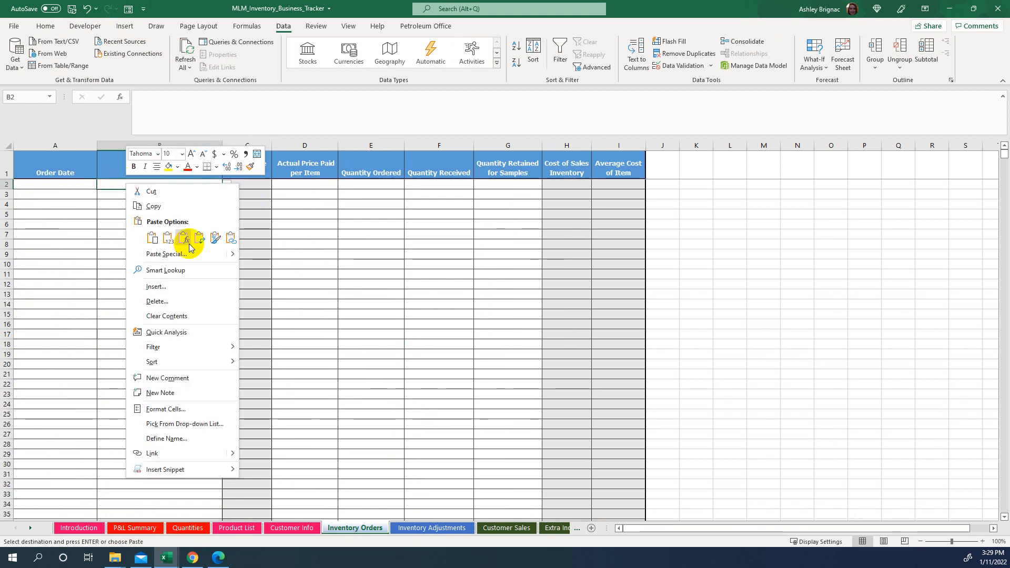
click(170, 239)
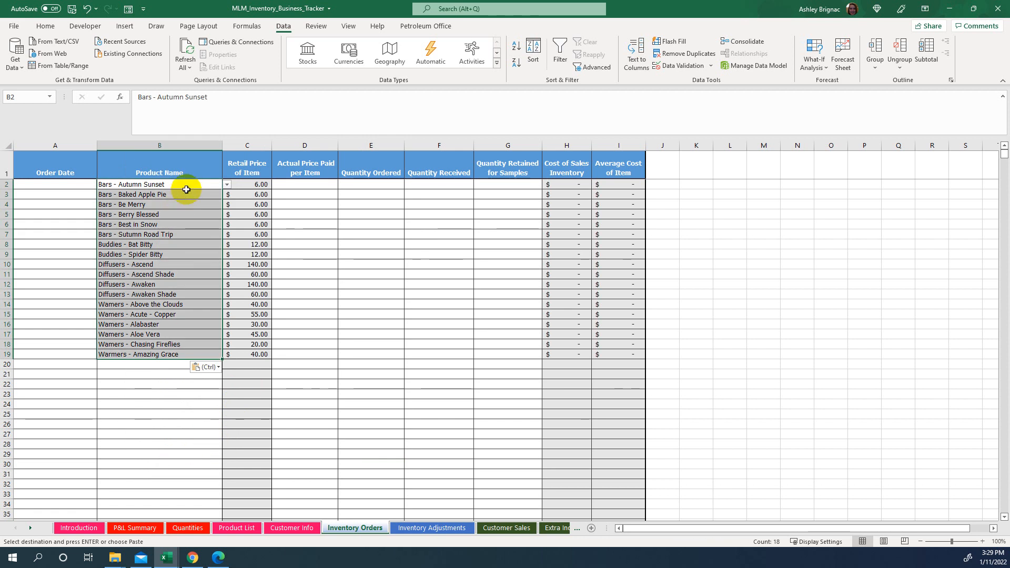
click(165, 414)
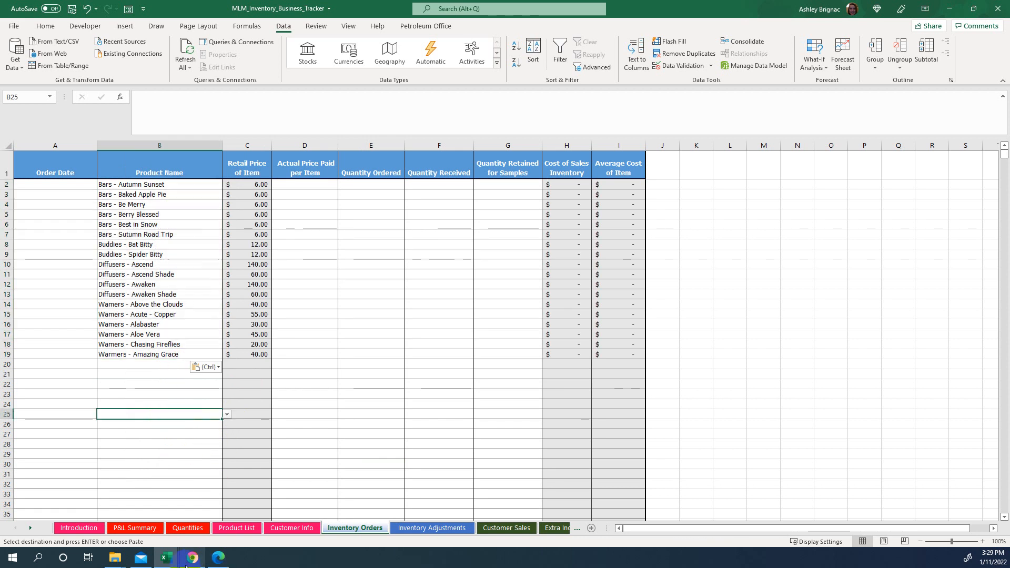
- Copy the filtered Cost of Goods and Quantity Available values from the sample workbook's Quantities sheet
mouse_move(165, 559)
click(145, 518)
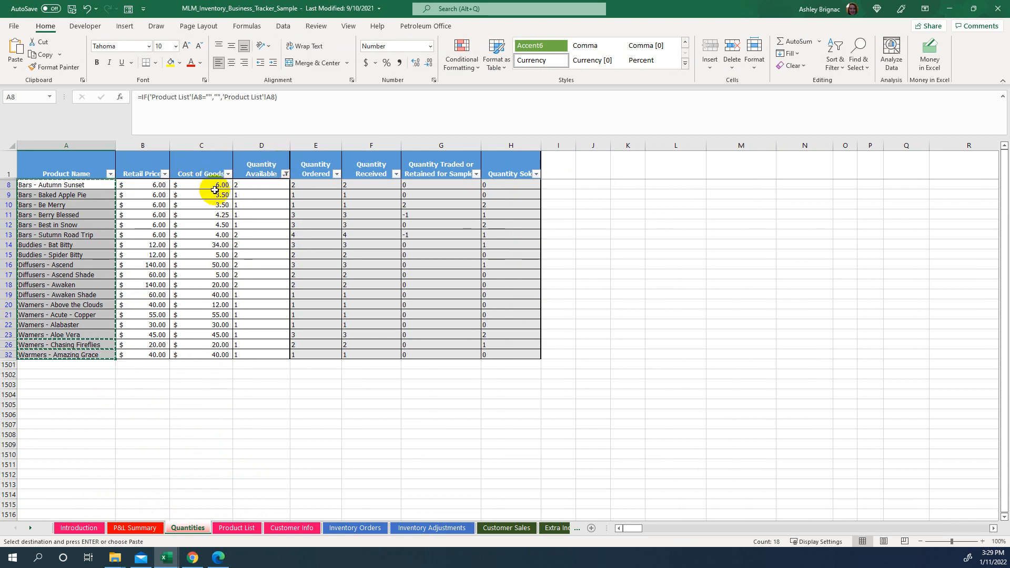
drag(208, 184, 252, 352)
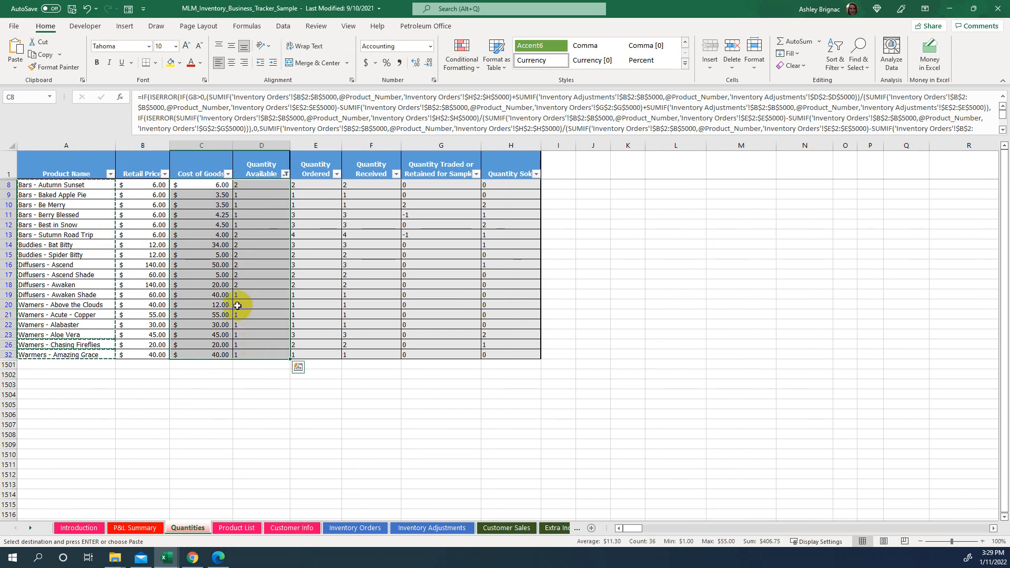
right_click(238, 308)
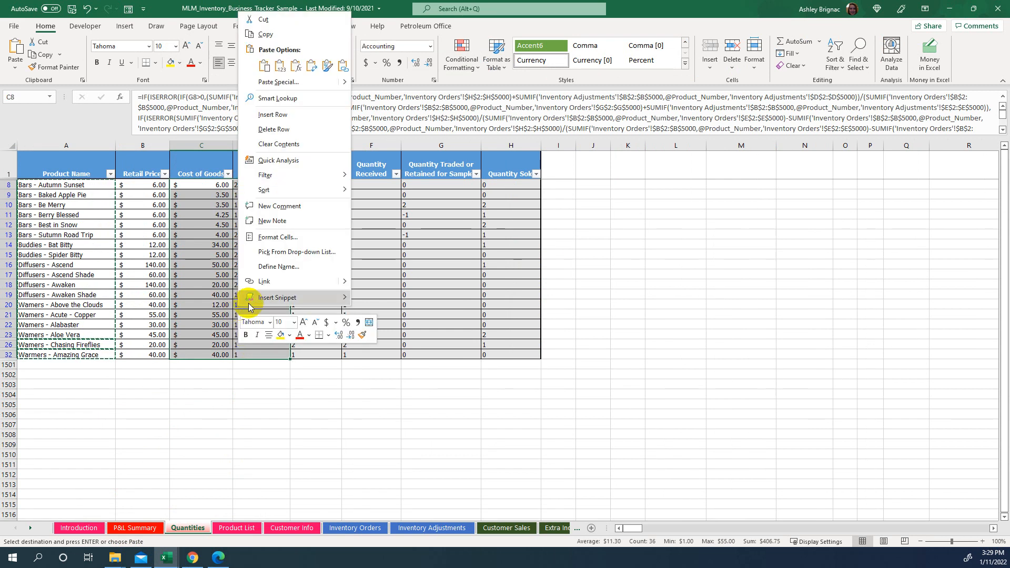
click(264, 34)
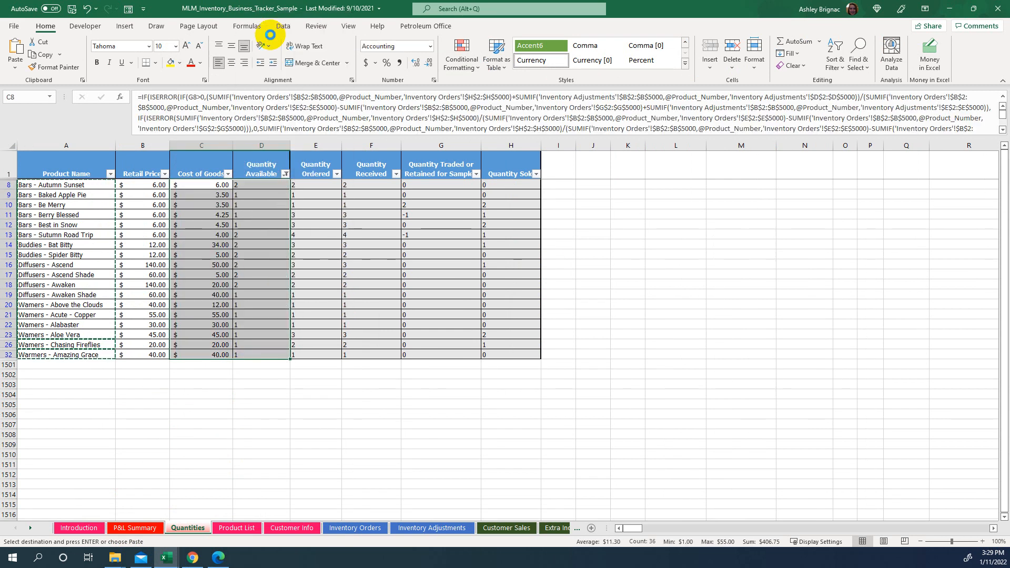
- Switch to the new tracker and paste the copied costs and quantities as values into Inventory Orders, starting at cell D2
click(166, 558)
click(242, 524)
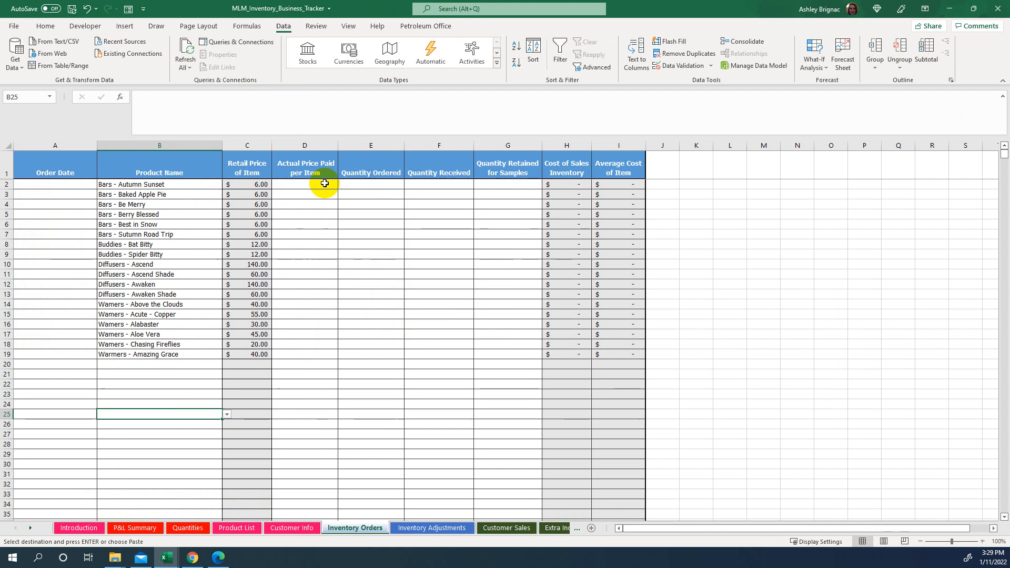
click(308, 186)
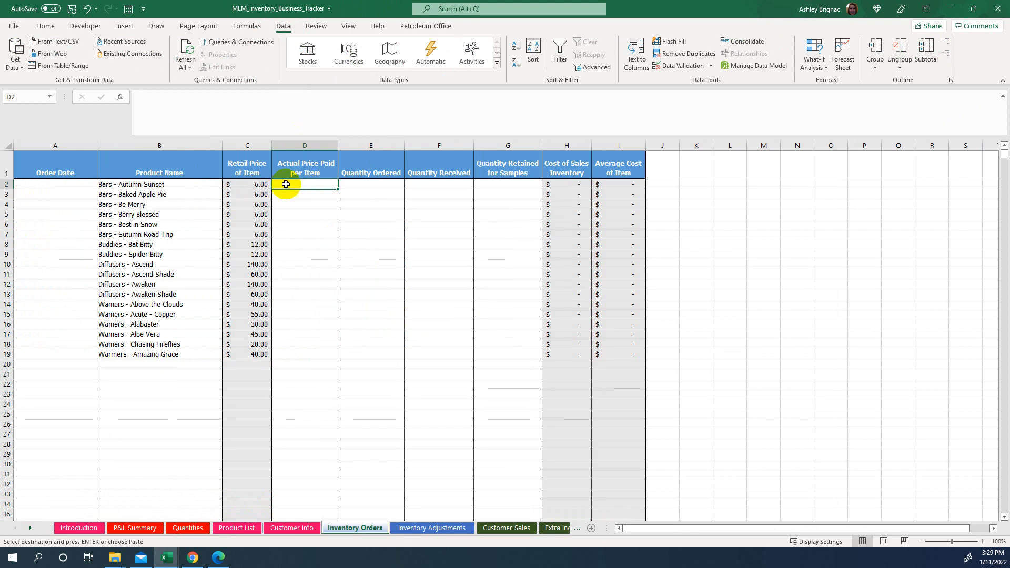
right_click(285, 184)
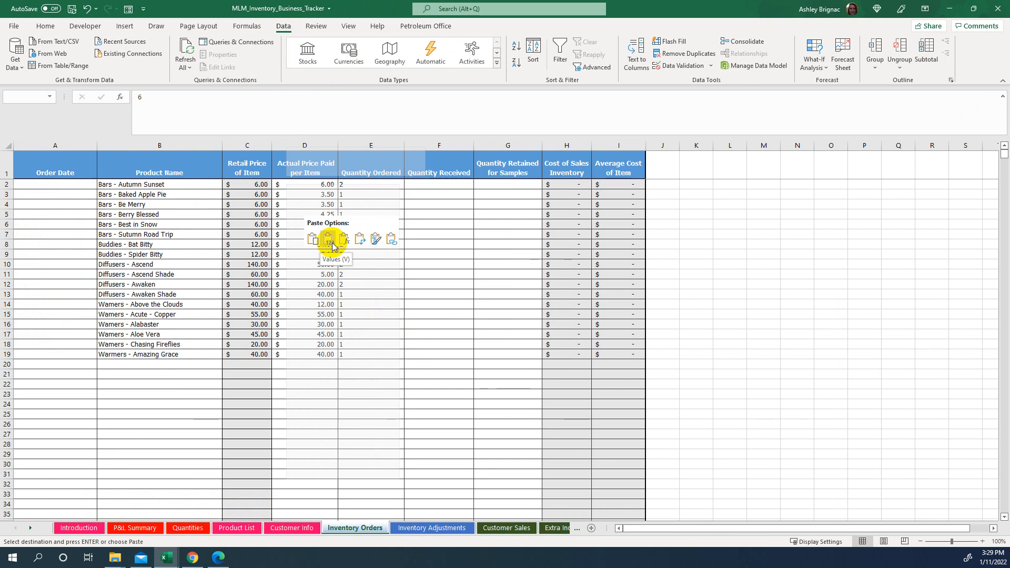
click(329, 240)
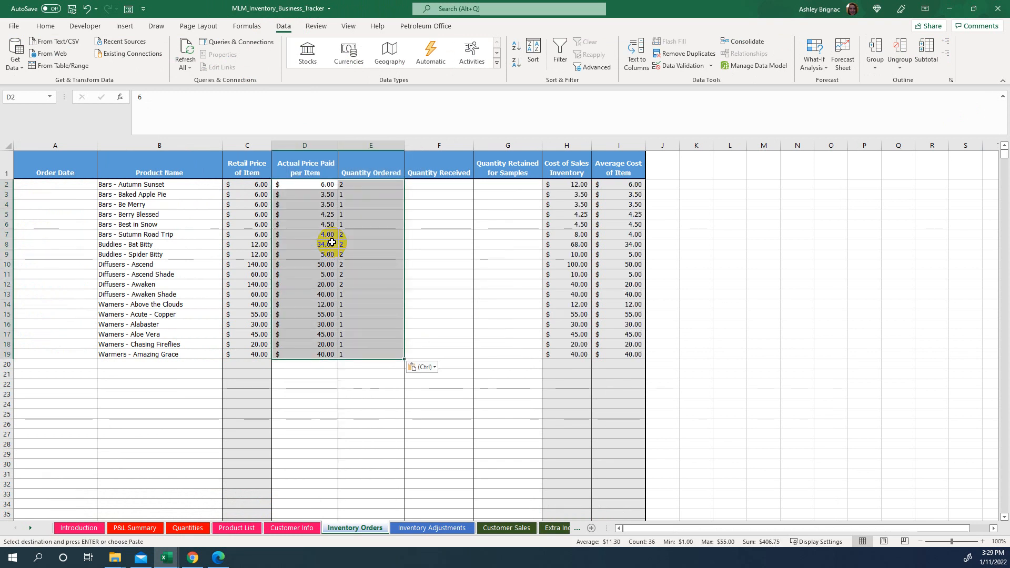
click(332, 235)
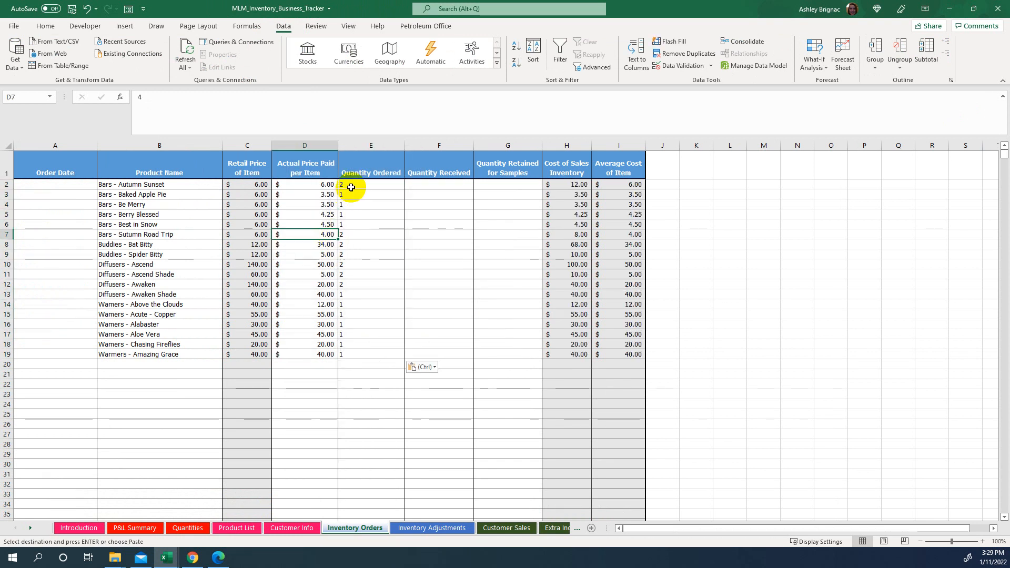
- Copy the Quantity Ordered values in E2:E19 and paste them as values into Quantity Received, starting at cell F2
drag(352, 183, 353, 351)
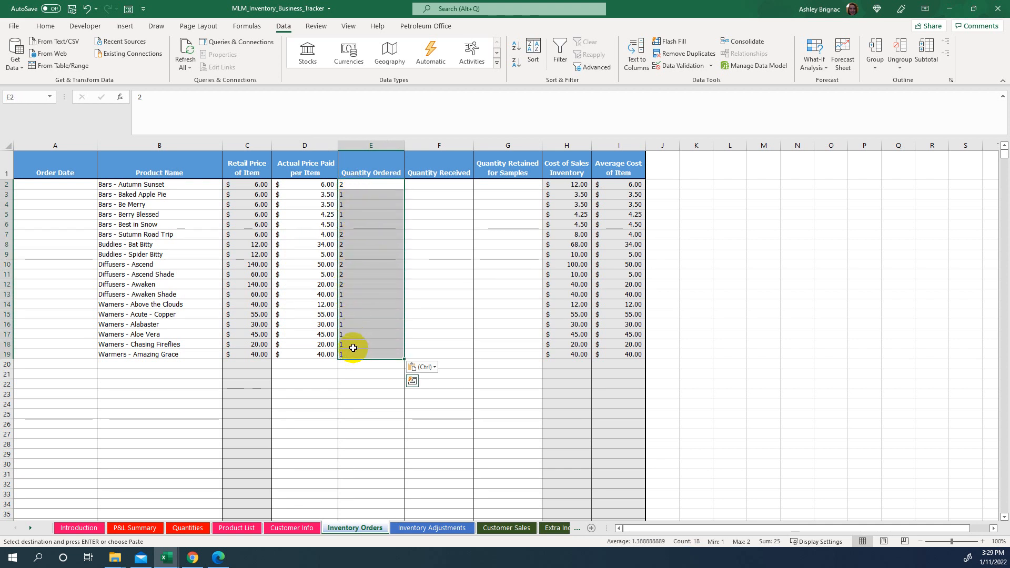
right_click(353, 347)
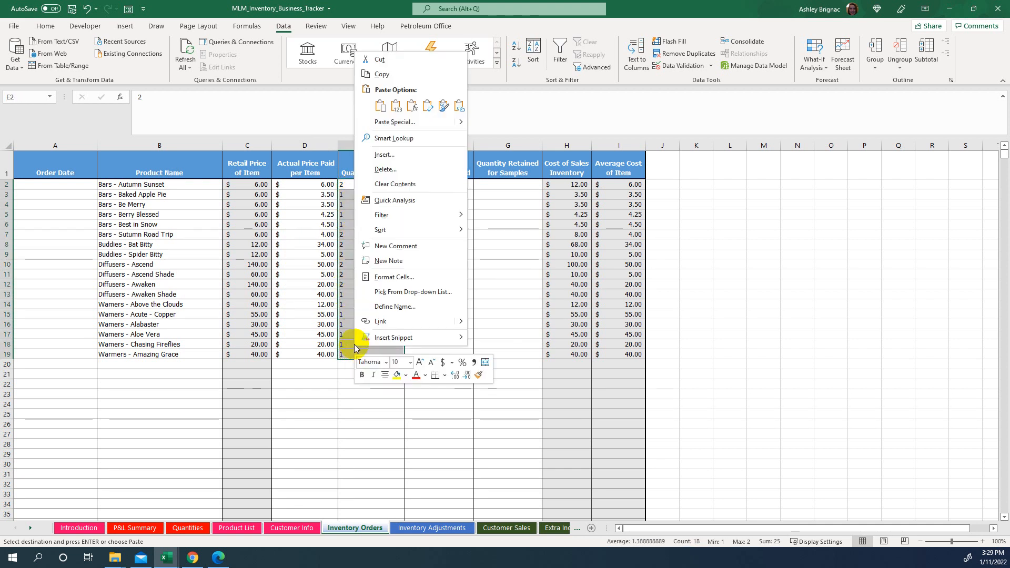
click(402, 77)
click(421, 184)
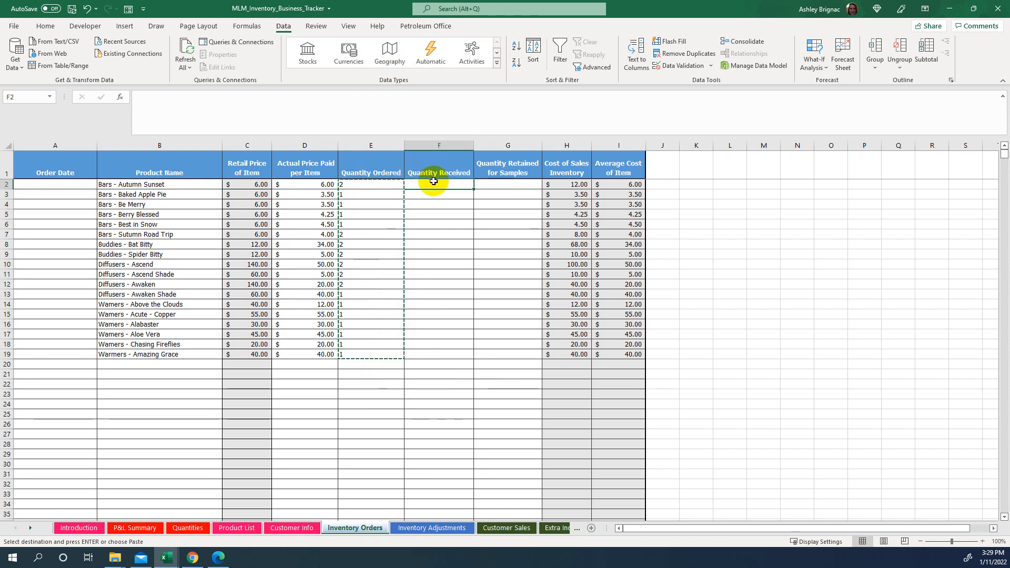
right_click(434, 185)
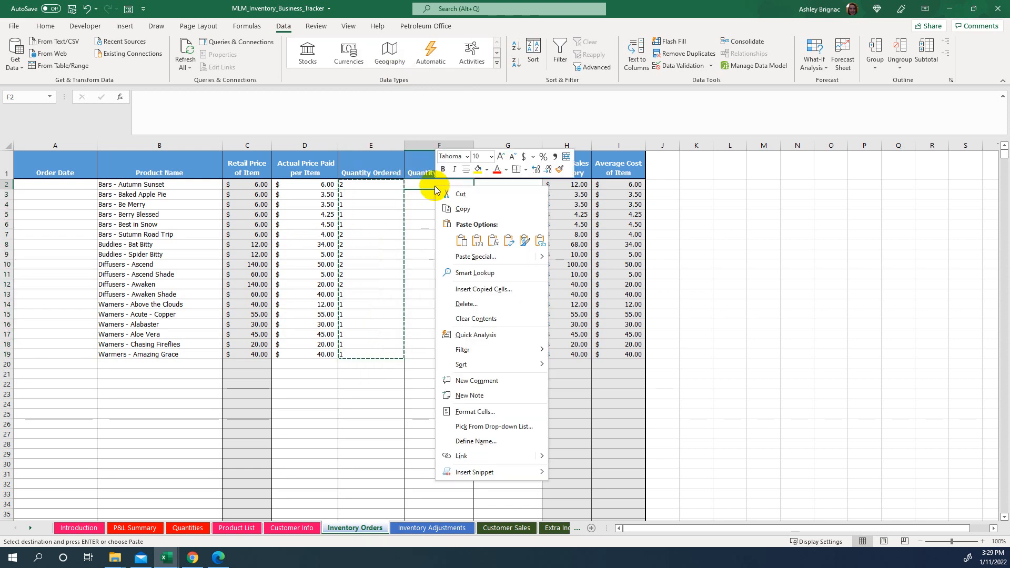
click(477, 242)
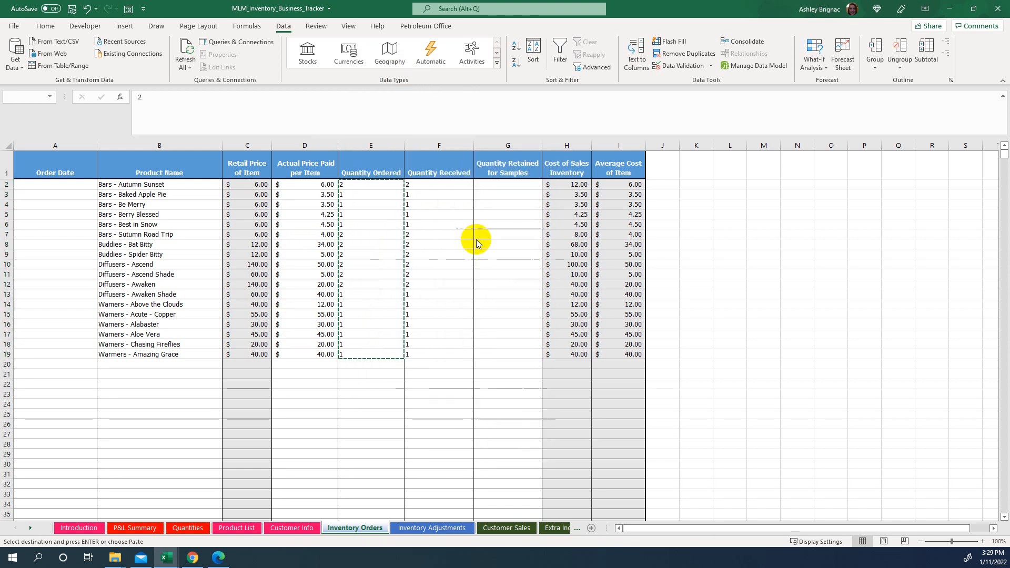
- Enter "2021 Carryover" as the Order Date for the first product, in cell A2
click(80, 185)
text(2021 cA)
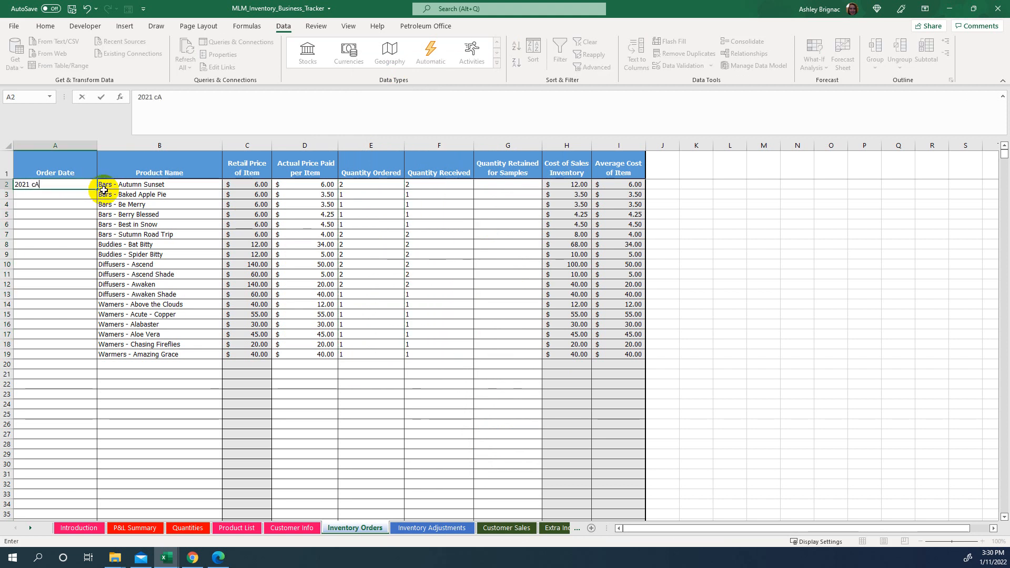
key(BackSpace)
key(BackSpace)
key(BackSpace)
key(BackSpace)
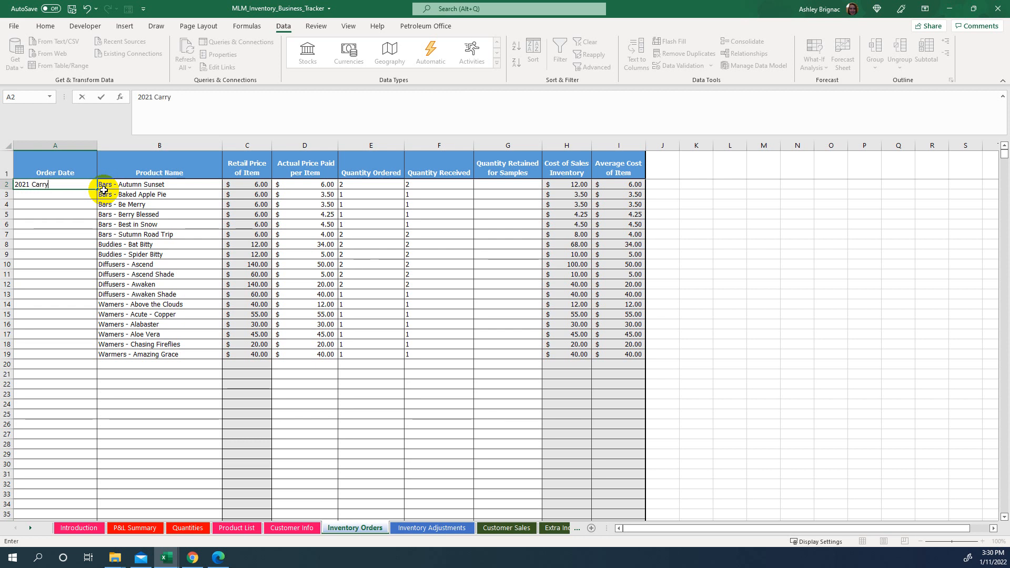
text(Carryover)
key(Return)
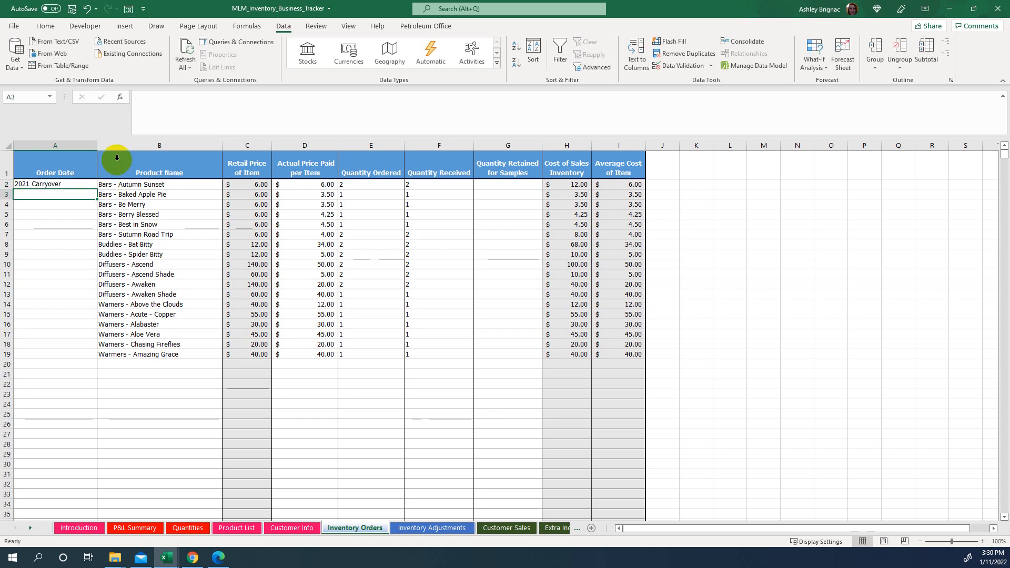
- Copy the "2021 Carryover" entry into the Order Date cells A3:A19 for the remaining products
click(90, 177)
click(84, 186)
key(ctrl+c)
drag(74, 196, 76, 356)
right_click(75, 356)
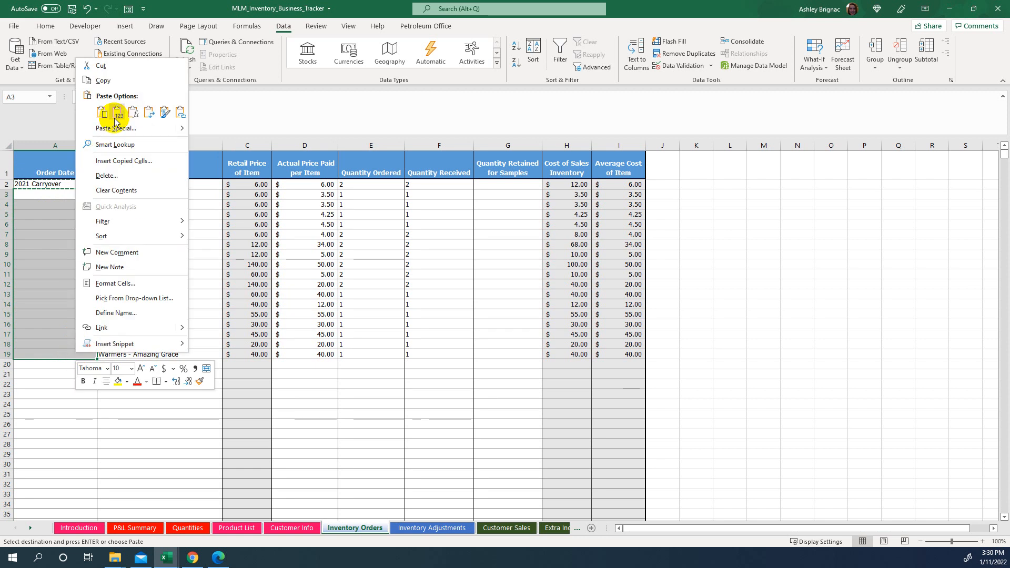
click(94, 108)
click(153, 404)
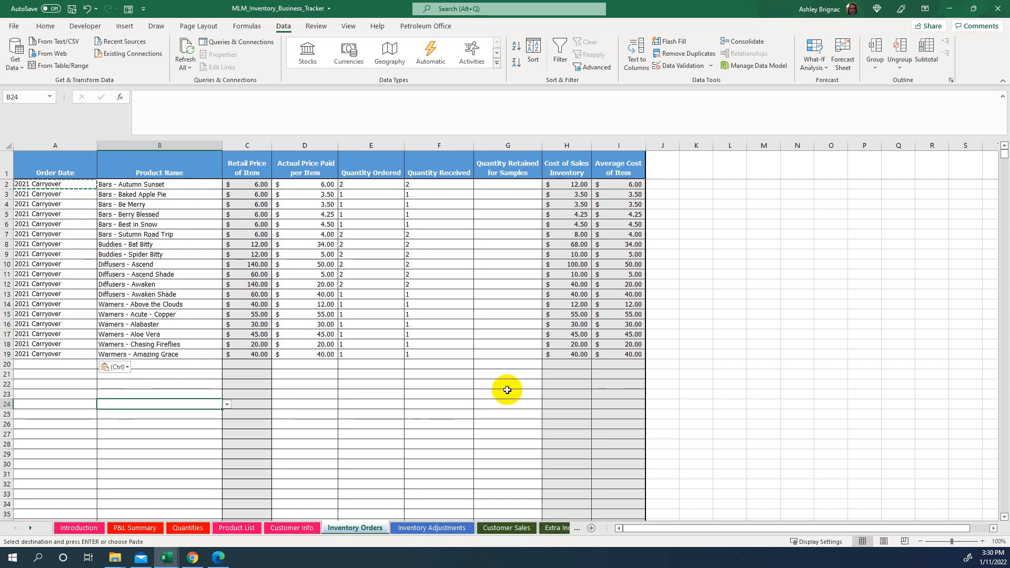
- Compare the Distributor Cost of Goods of Remaining Inventory on the P&L Summary sheets of the new tracker and the sample workbook
click(125, 533)
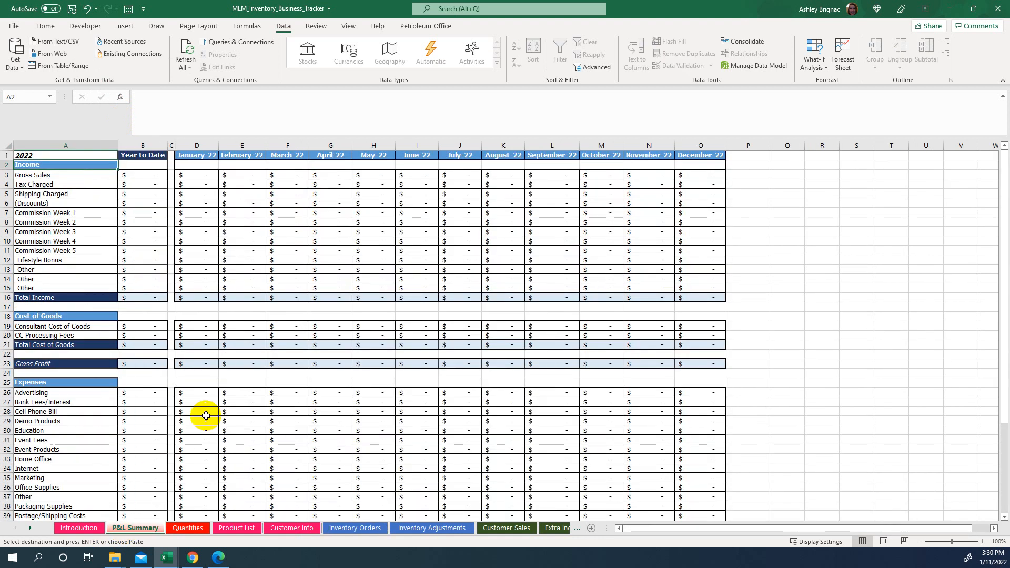
scroll(205, 416, down, 8)
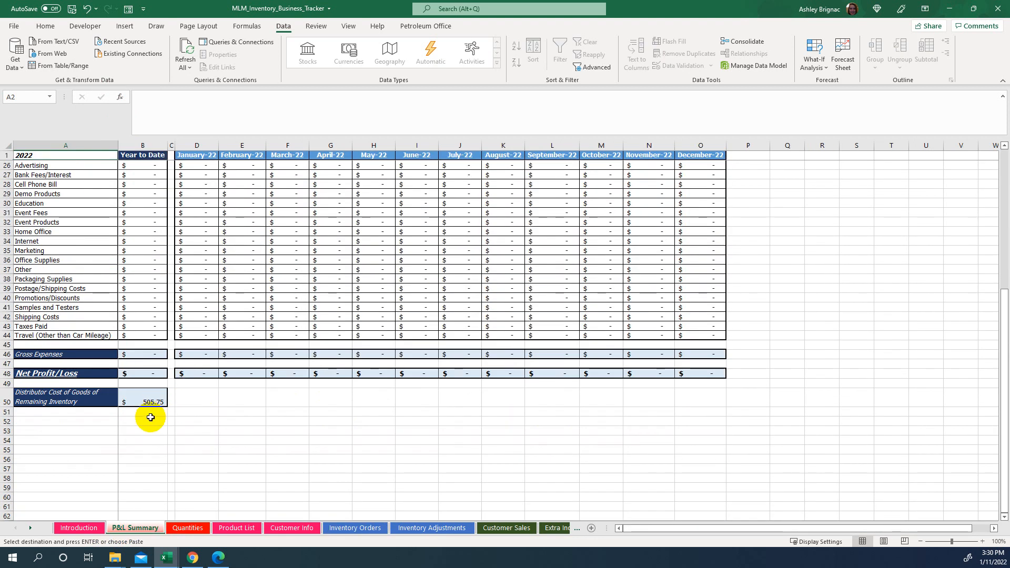
click(149, 400)
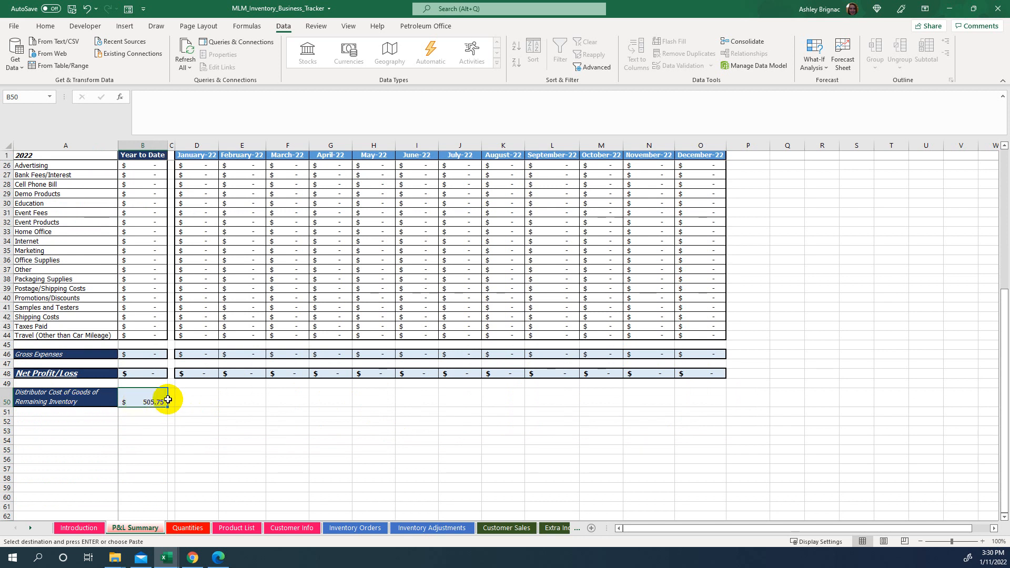
mouse_move(169, 559)
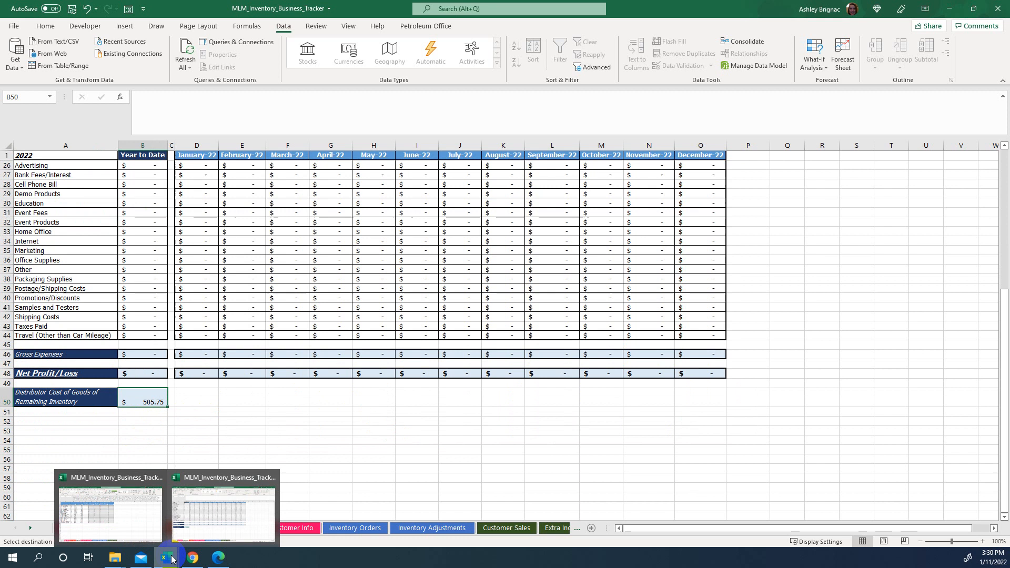
click(147, 532)
click(148, 475)
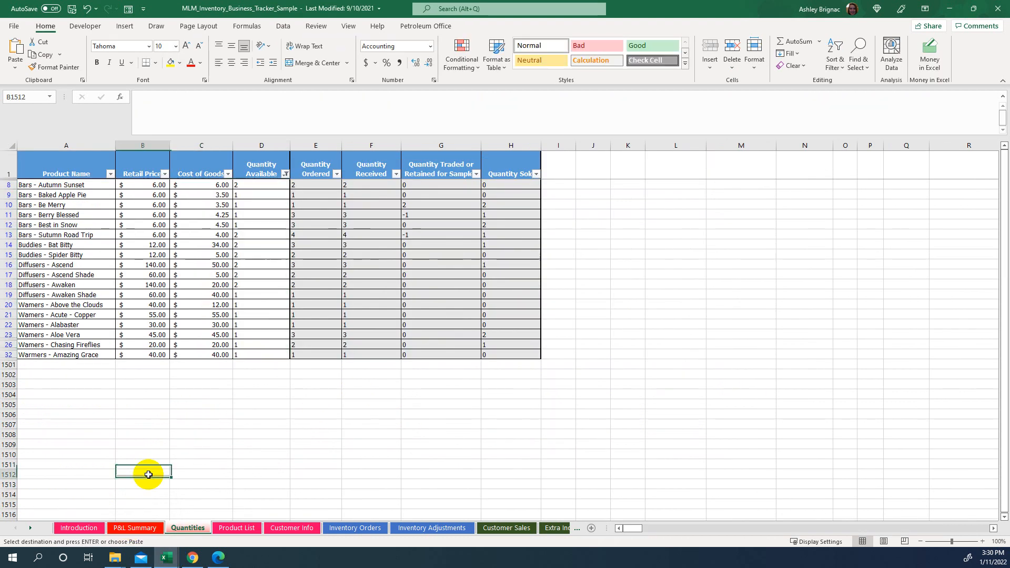
click(143, 529)
scroll(180, 400, down, 8)
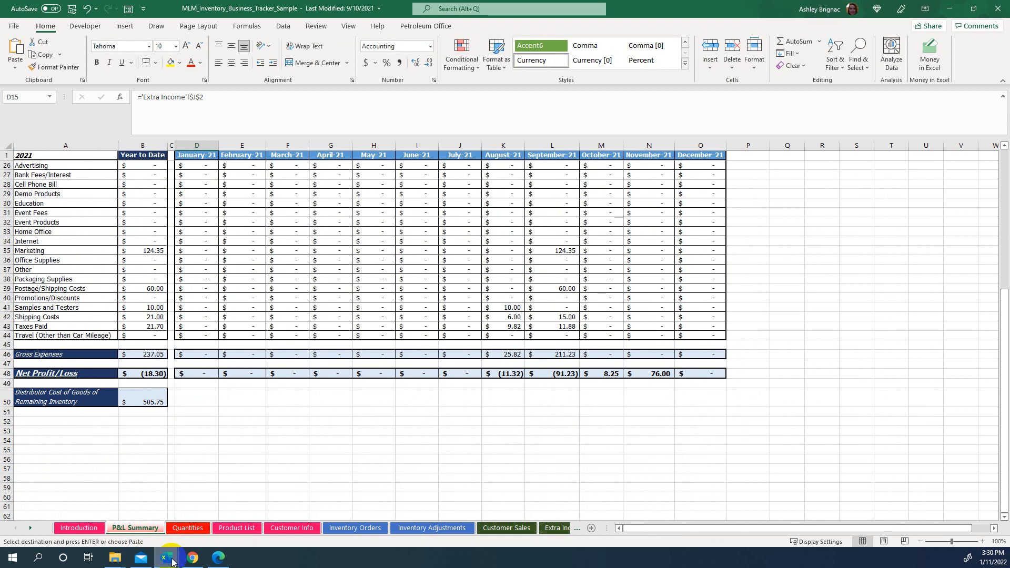
mouse_move(172, 563)
click(200, 517)
click(103, 513)
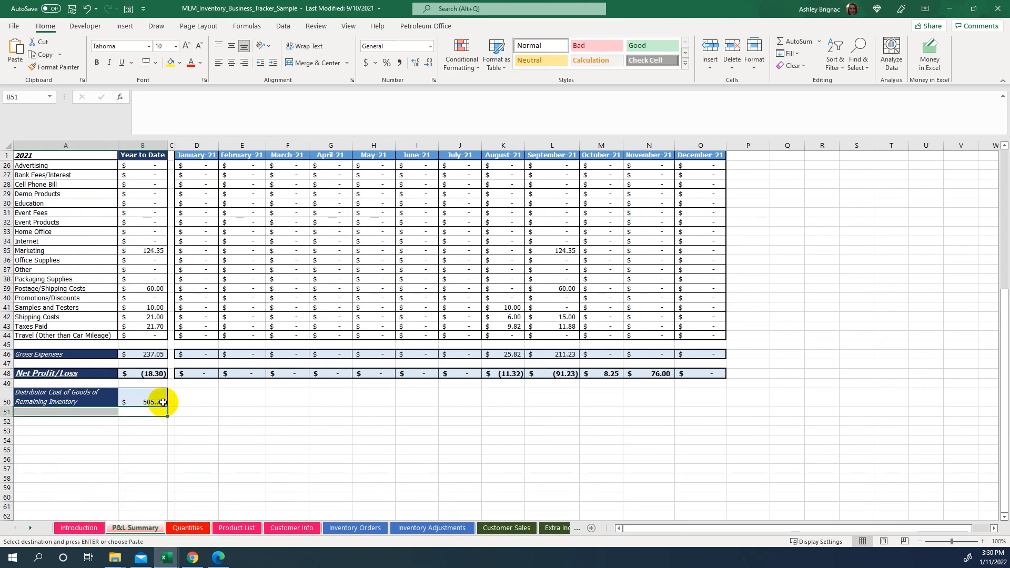
click(142, 398)
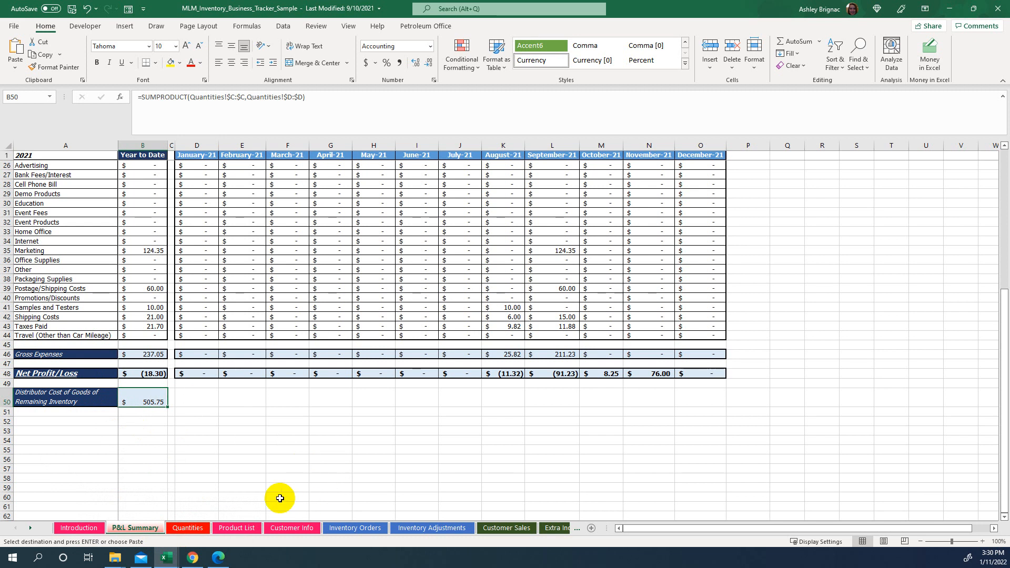
- Copy the customer records in A2:I10 from the sample workbook's Customer Info sheet
click(300, 529)
click(436, 431)
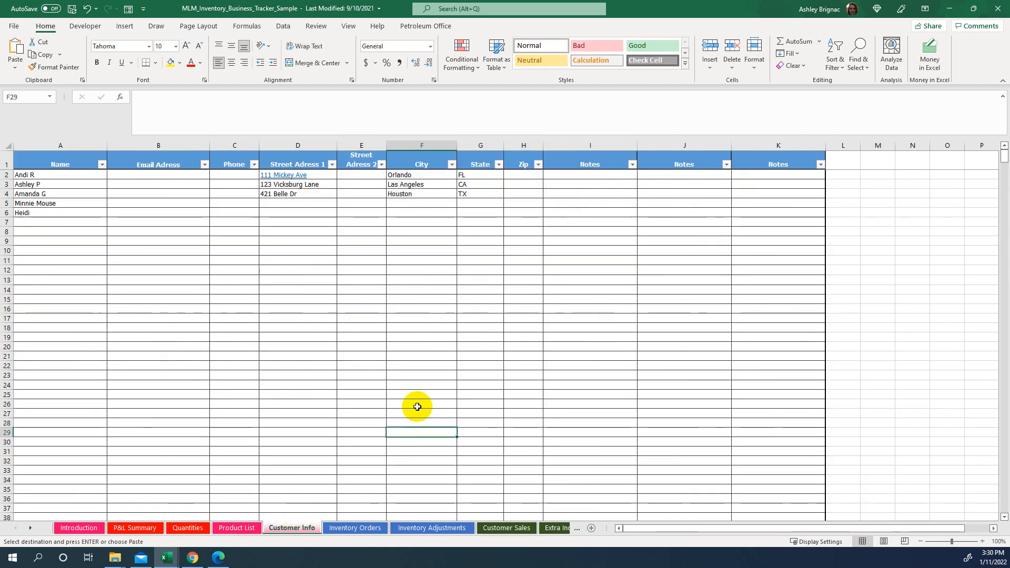
drag(76, 174, 572, 254)
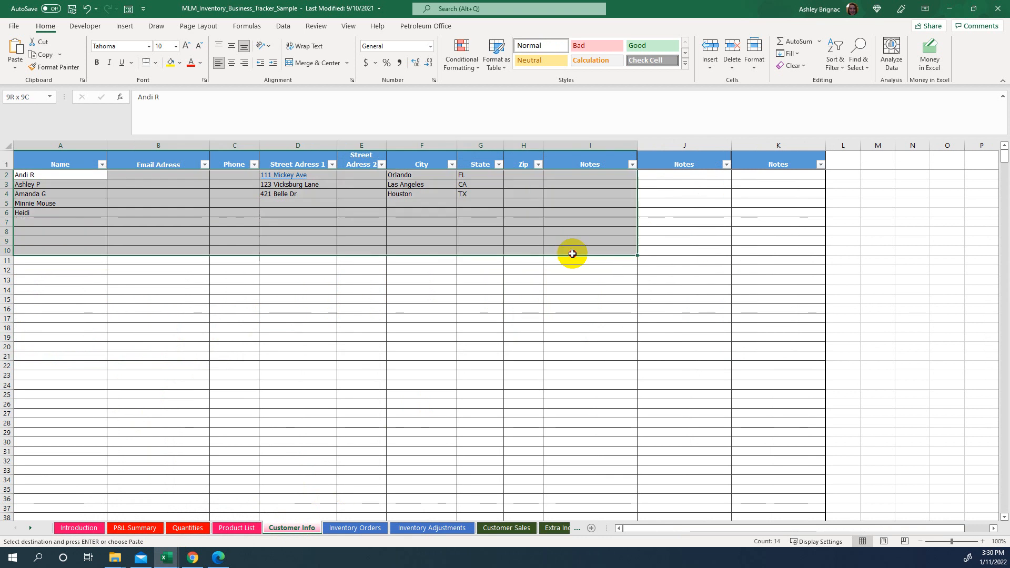
right_click(374, 215)
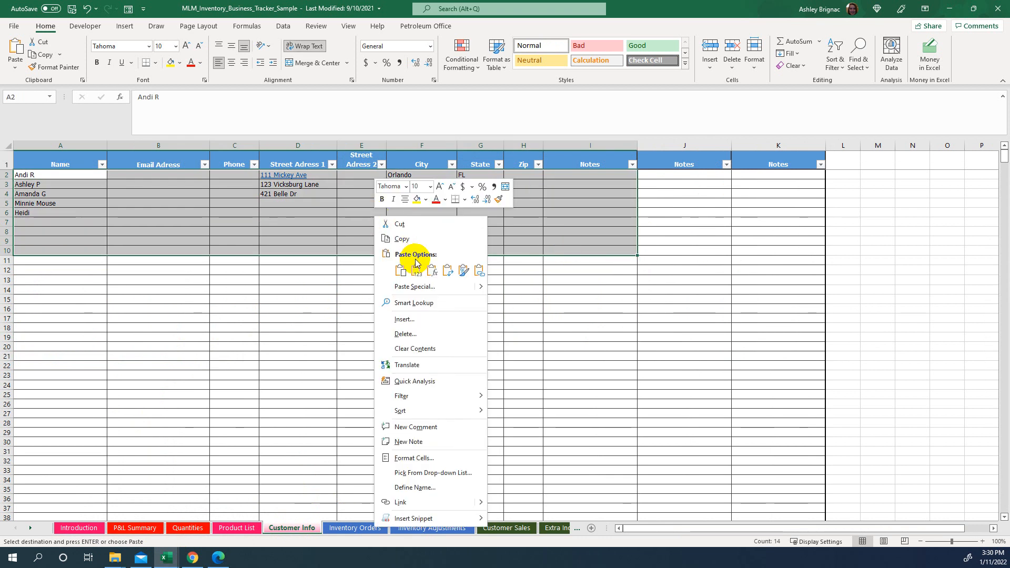
click(402, 239)
- Paste the customer records into the new tracker's Customer Info sheet, starting at cell A2
mouse_move(166, 558)
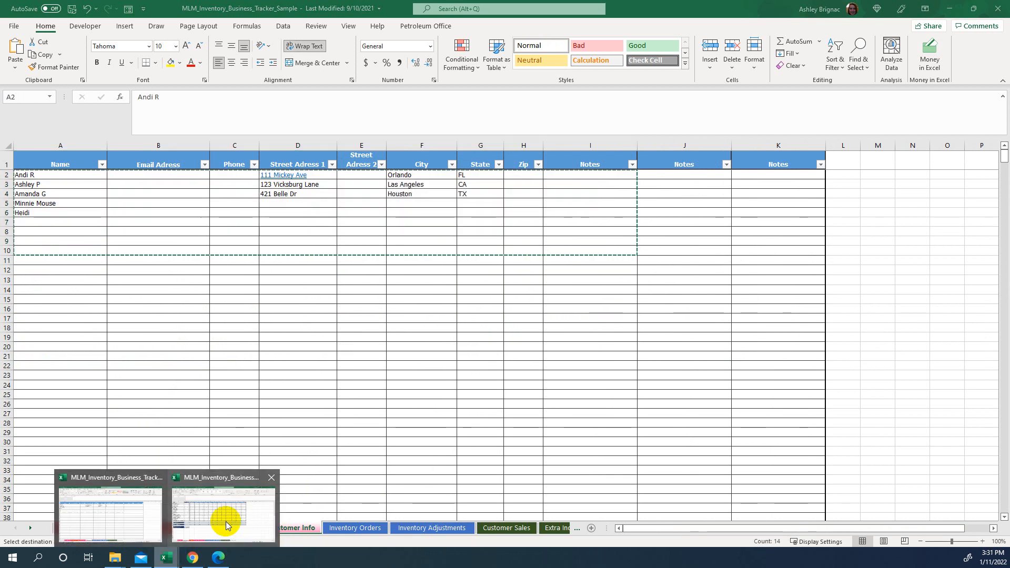
click(225, 523)
click(292, 527)
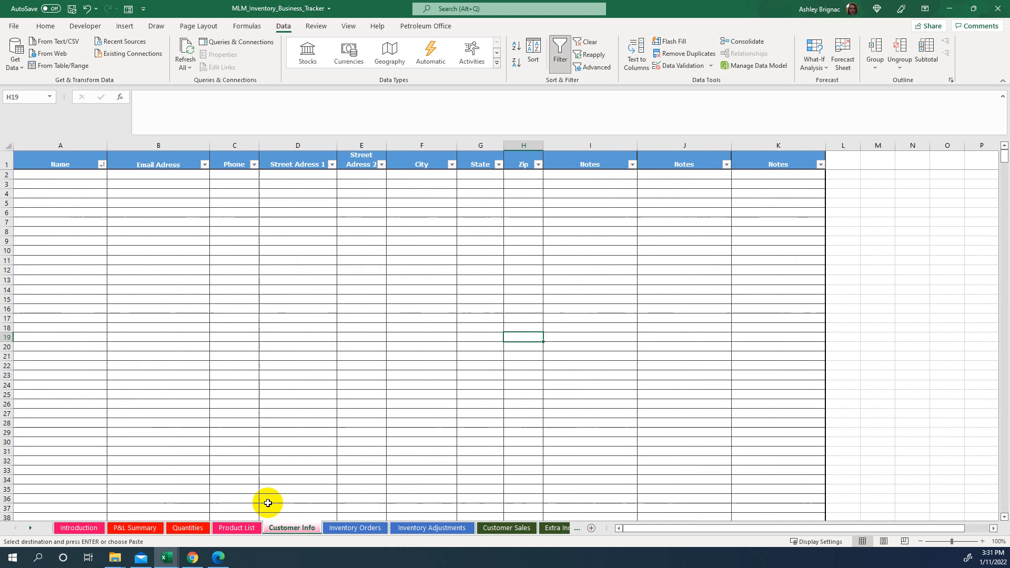
click(60, 176)
right_click(60, 176)
click(95, 226)
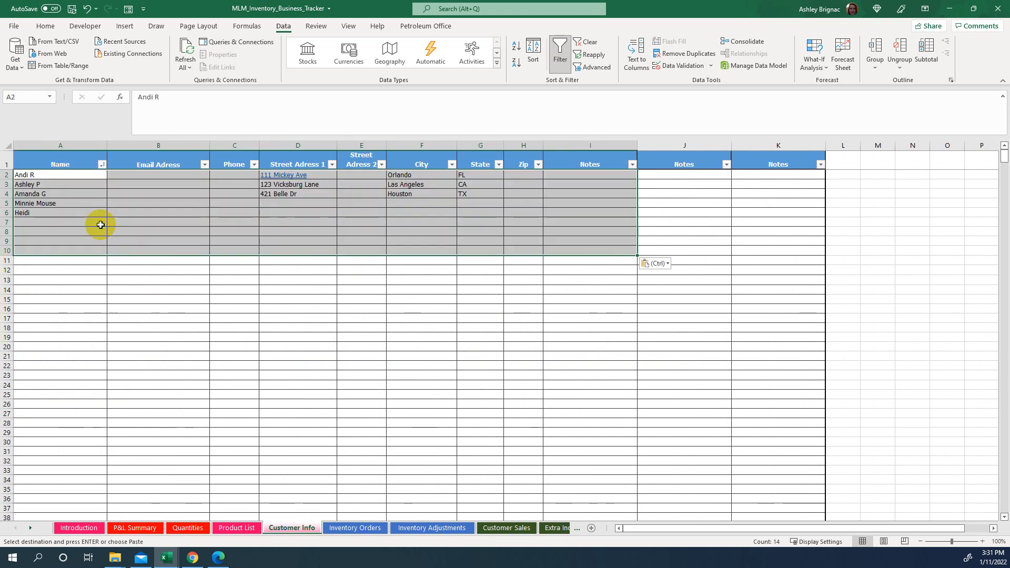
click(373, 441)
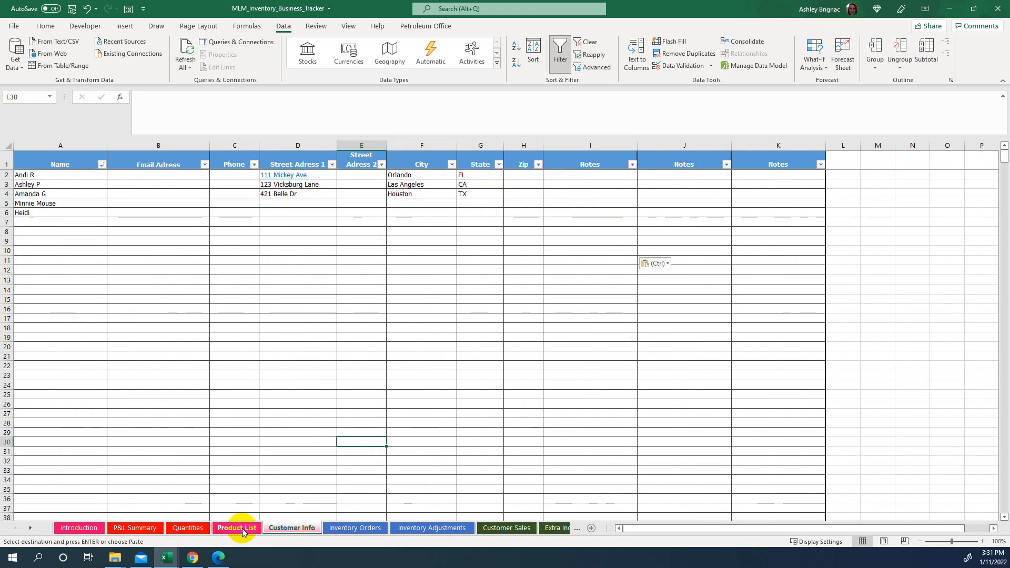
- Review the new tracker's Inventory Orders and Customer Info sheets, and view the sample workbook's Quantities sheet
click(365, 530)
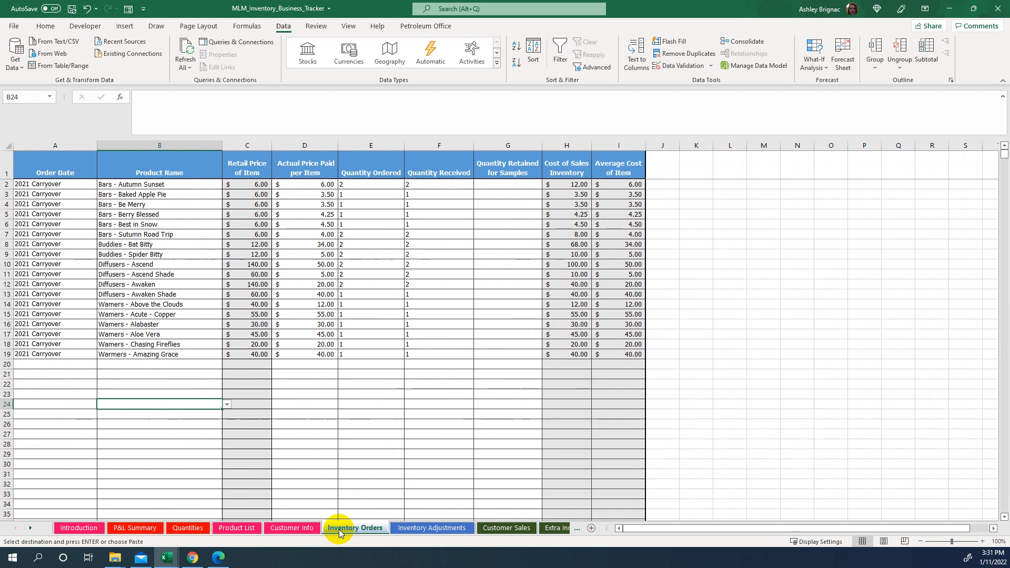
click(276, 527)
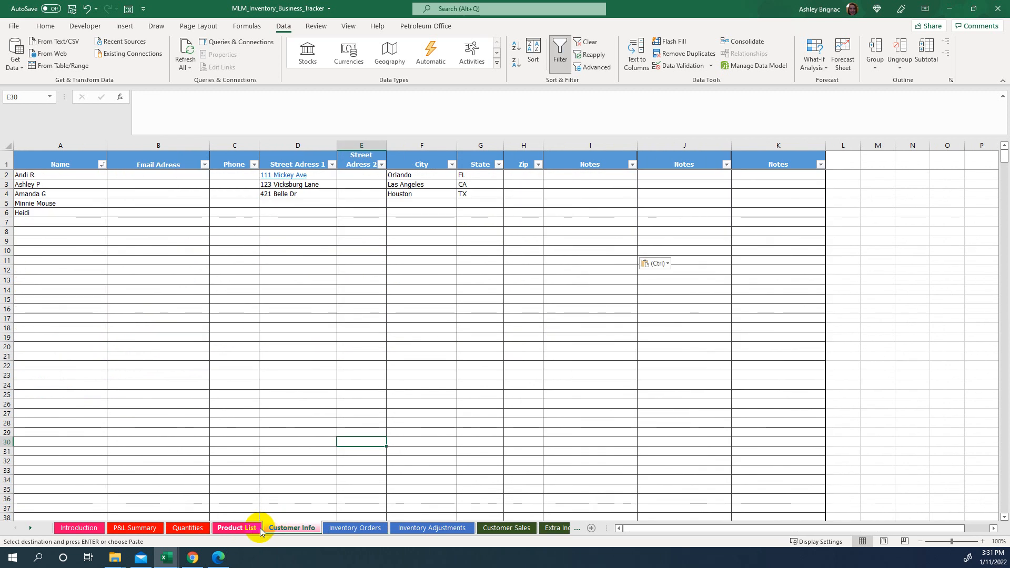
click(358, 527)
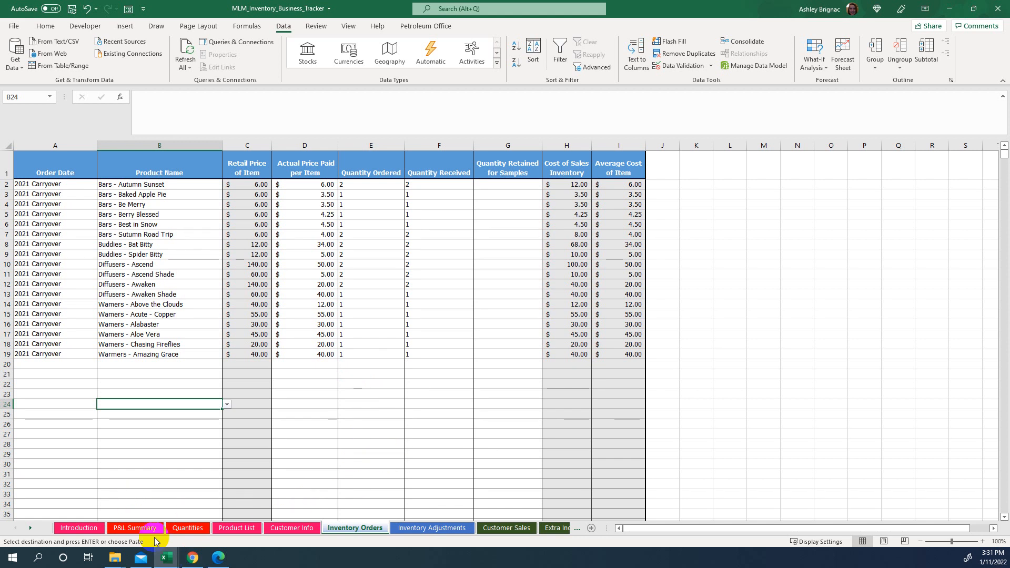
mouse_move(167, 559)
click(146, 514)
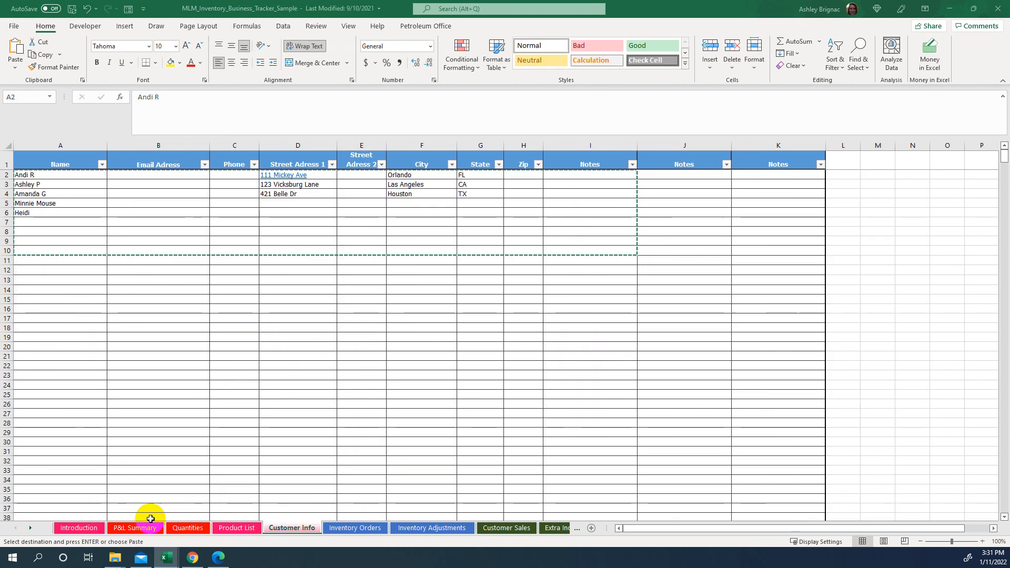
click(195, 534)
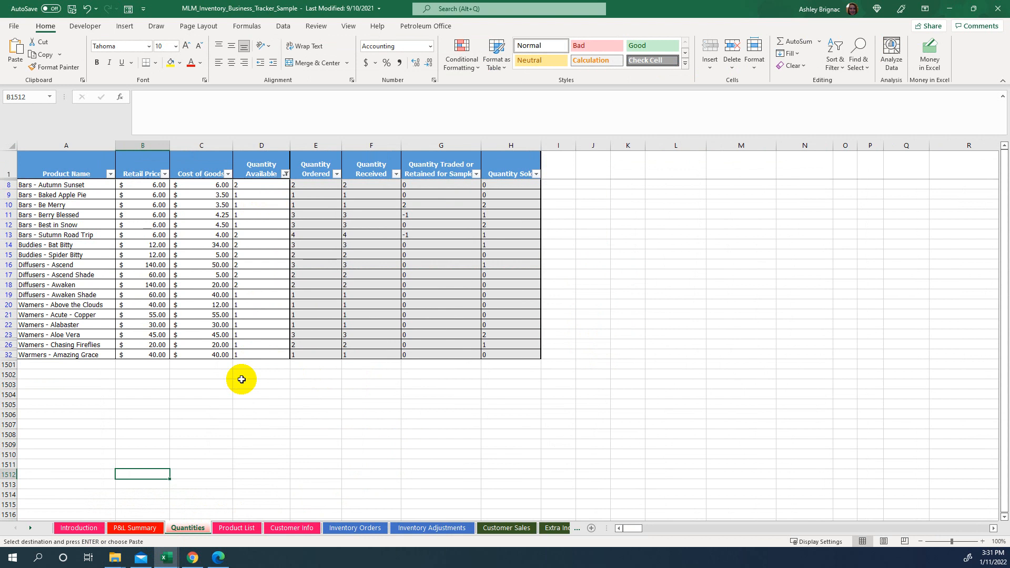
- Switch from the sample workbook to the new tracker's Inventory Orders sheet
mouse_move(166, 559)
click(261, 521)
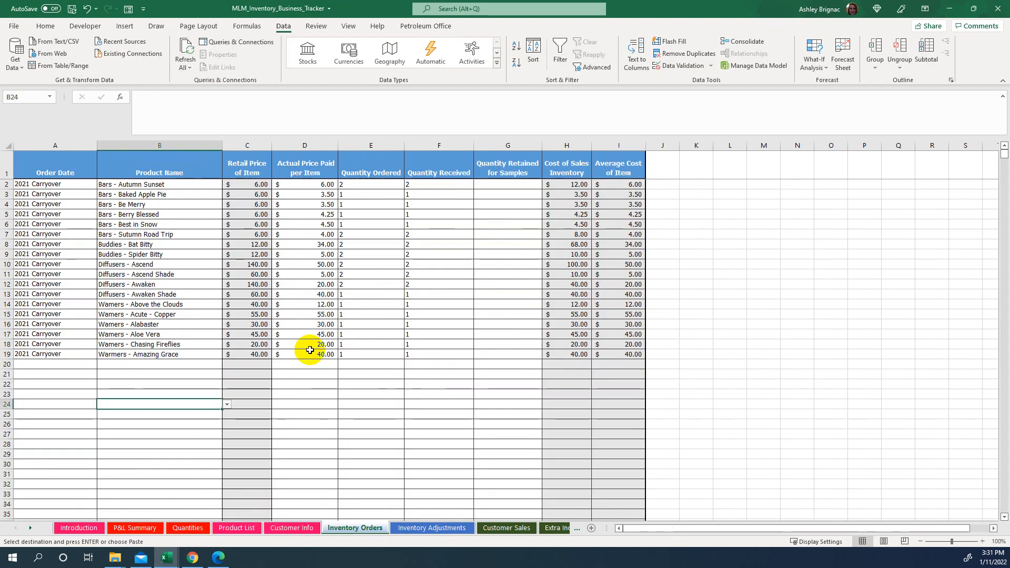
- Try entering "-" as the Actual Price Paid per Item for the Diffusers - Ascend Shade carryover row
click(307, 272)
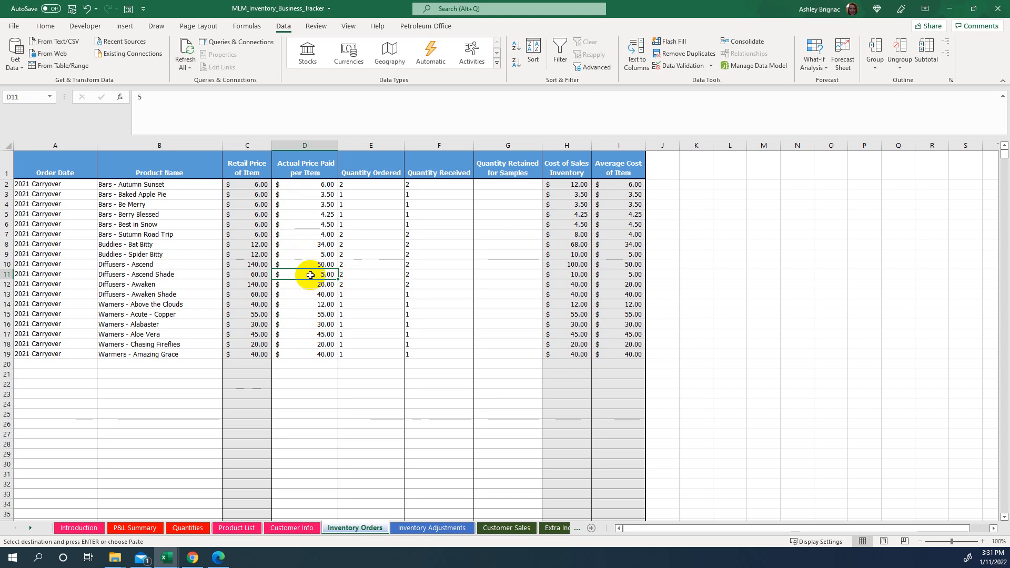
text(-)
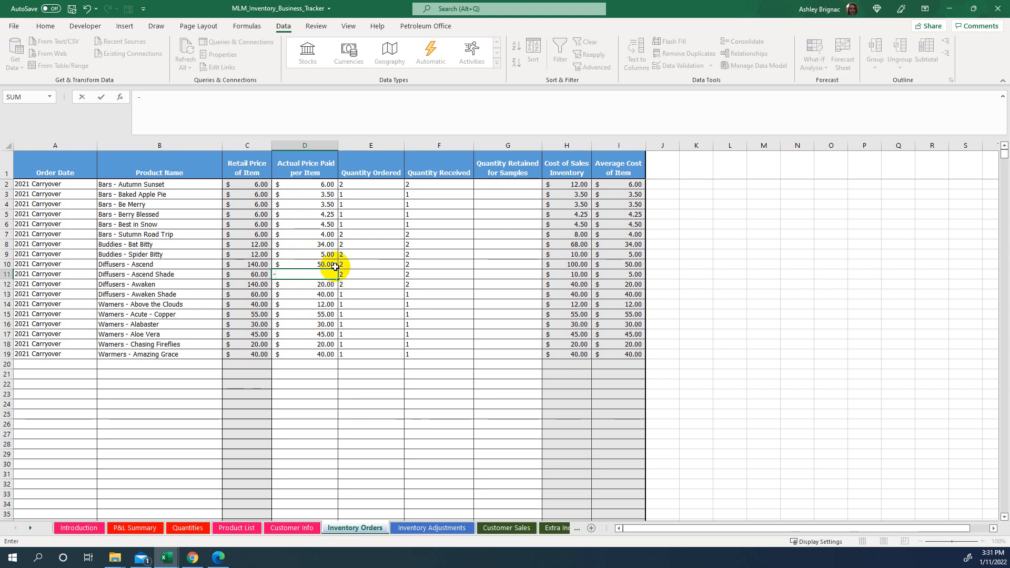
key(Return)
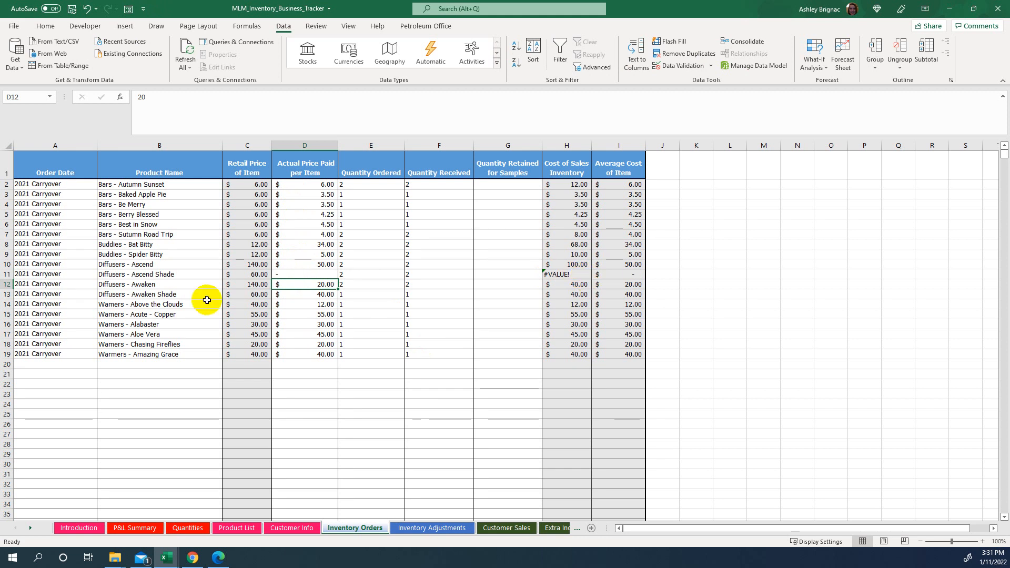
- Set the Actual Price Paid per Item for Diffusers - Ascend Shade in cell D11 to 0
click(287, 274)
text(0)
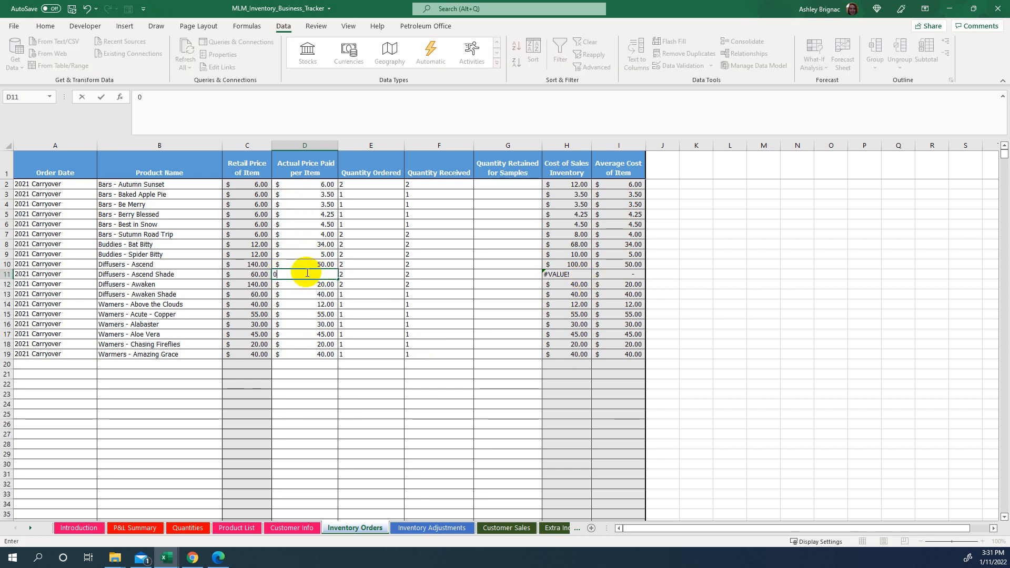
key(Return)
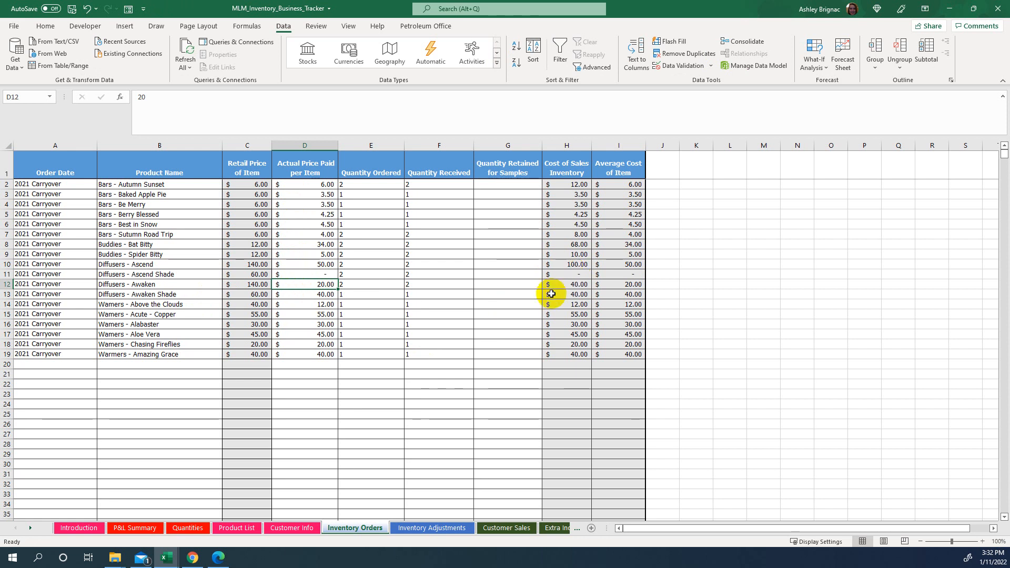